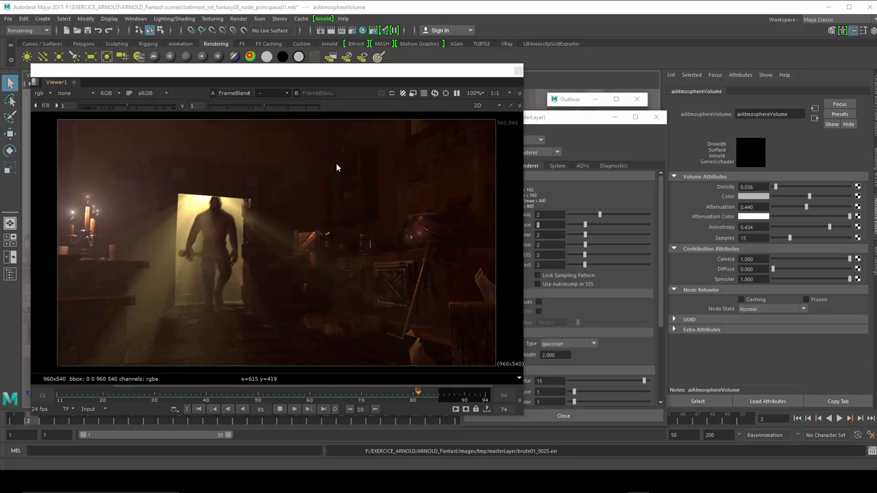
Step: Stop the flipbook playback of the tavern render at frame 66 and close the Nuke viewer
drag(308, 74, 308, 64)
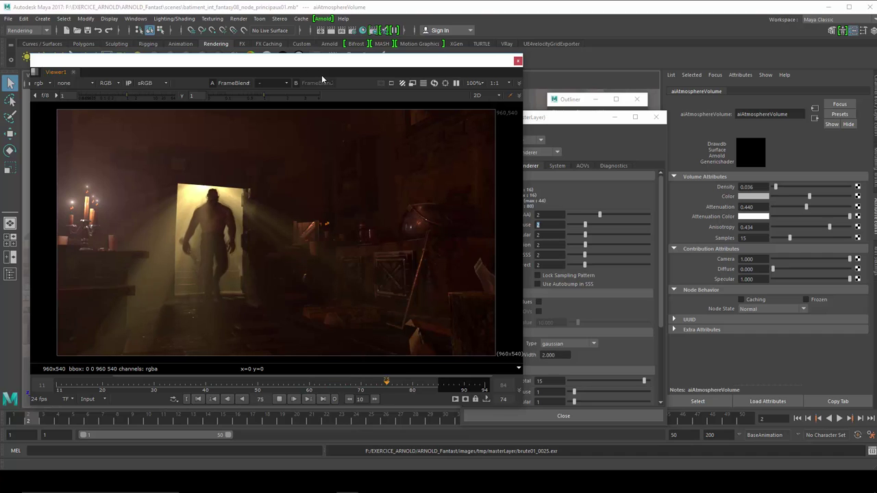
click(278, 399)
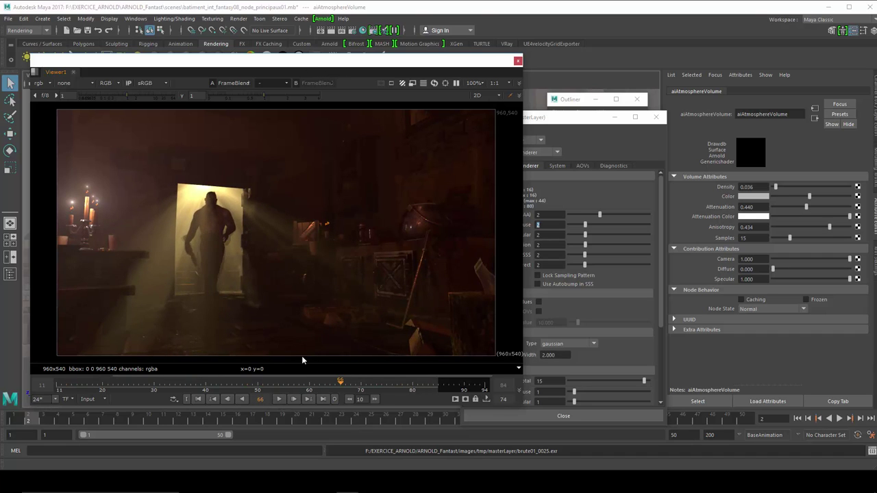
click(518, 63)
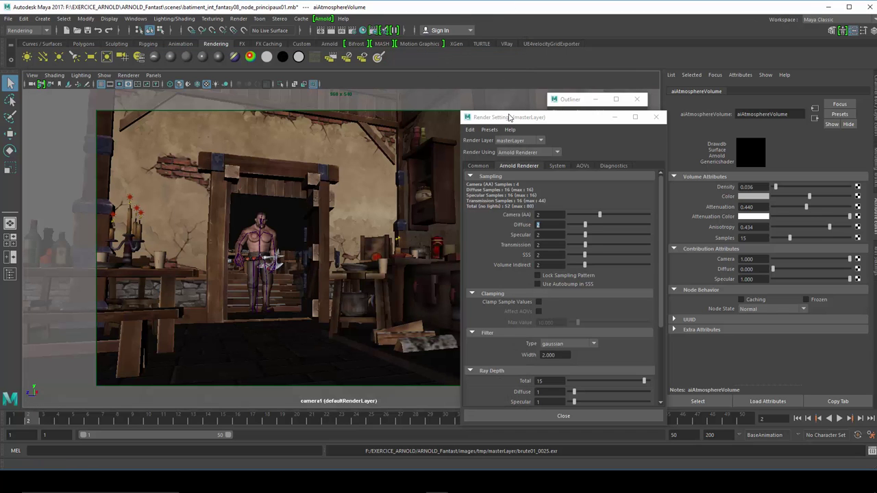
Step: Close the Render Settings window and shift the Outliner slightly left
mouse_move(509, 117)
mouse_down()
mouse_move(494, 103)
mouse_move(497, 110)
mouse_up()
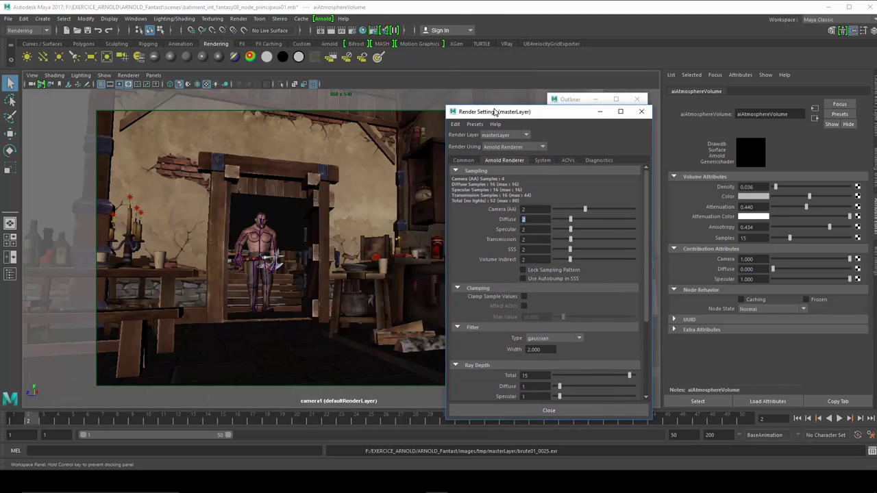
click(637, 109)
drag(577, 101, 564, 102)
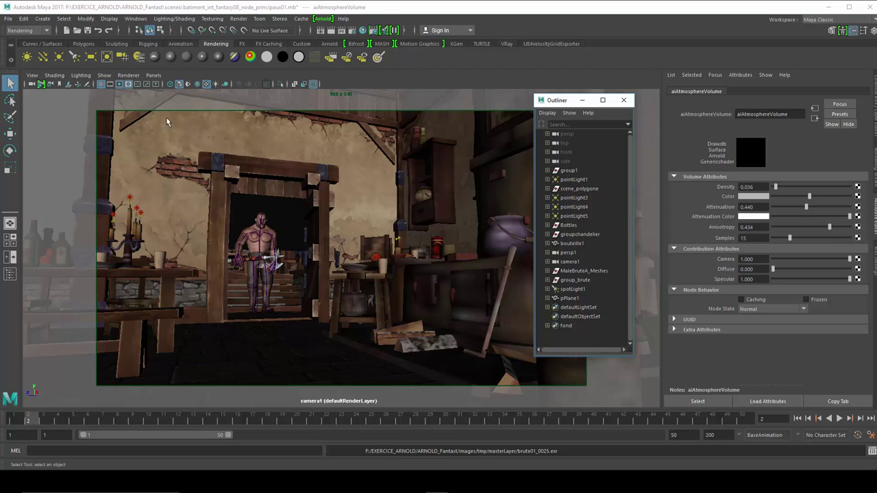
Step: Look through the persp camera and orbit to overlook the tavern from above
click(152, 76)
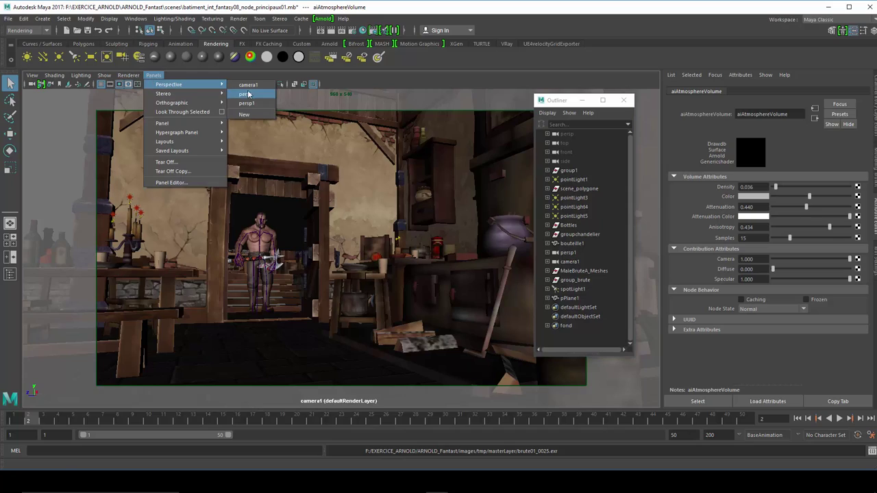
click(250, 94)
mouse_move(268, 202)
alt+mouse_down()
mouse_move(345, 251)
mouse_move(331, 237)
mouse_move(354, 221)
mouse_move(334, 212)
alt+mouse_up()
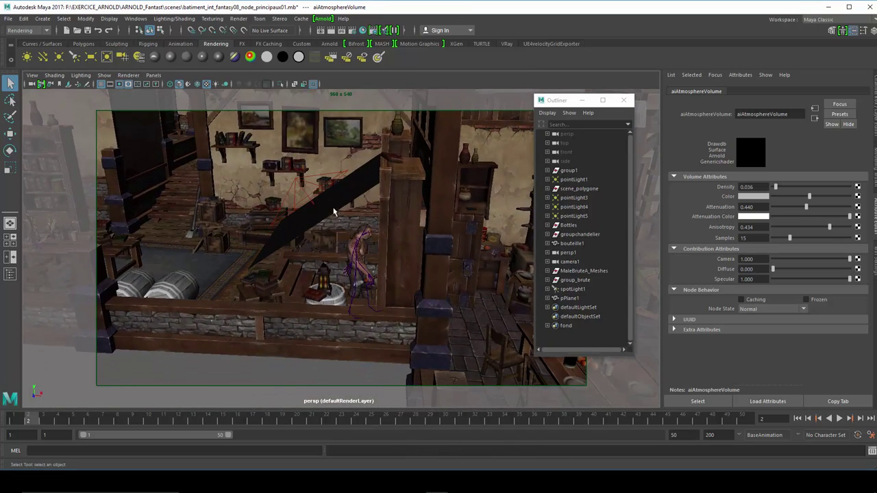
Step: Select spotLight1 and review its Arnold attributes: Exposure 7, volumetric shadows with 2 samples
click(310, 197)
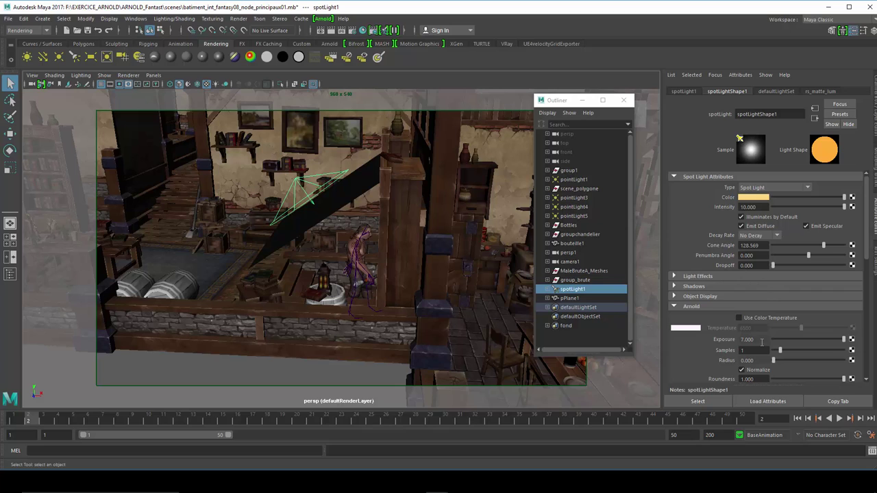
scroll(761, 342, down, 3)
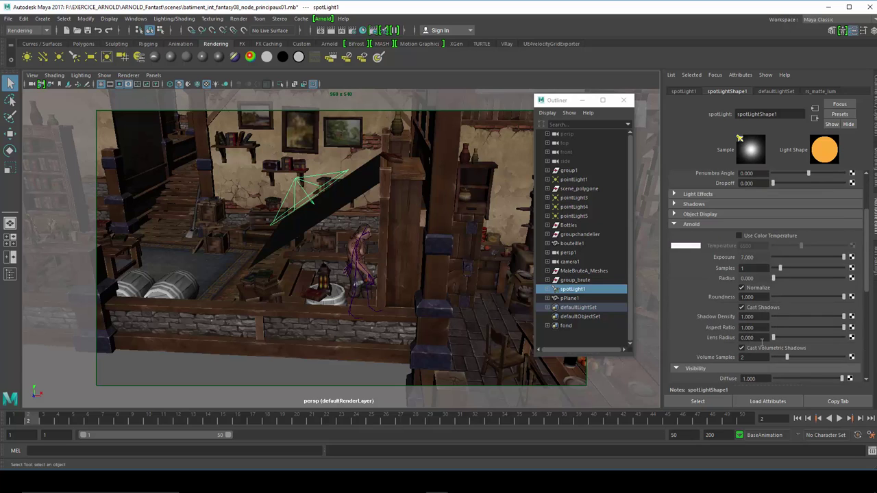
scroll(762, 342, down, 3)
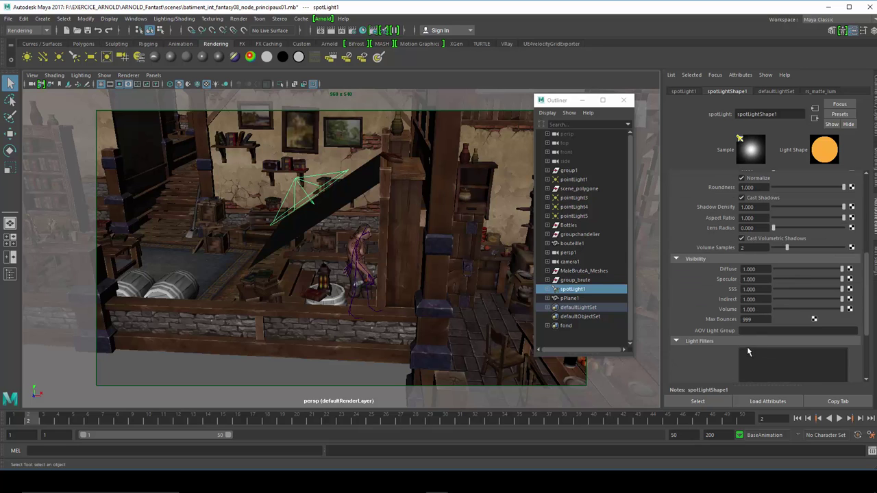
Step: Select the gobo plane pPlane1 and orbit the persp view round to face the doorway
click(350, 196)
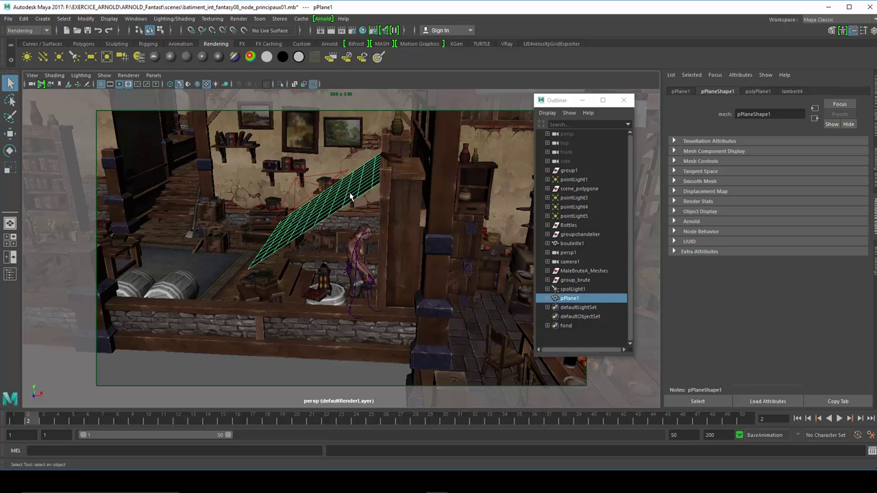
alt+drag(338, 227, 338, 231)
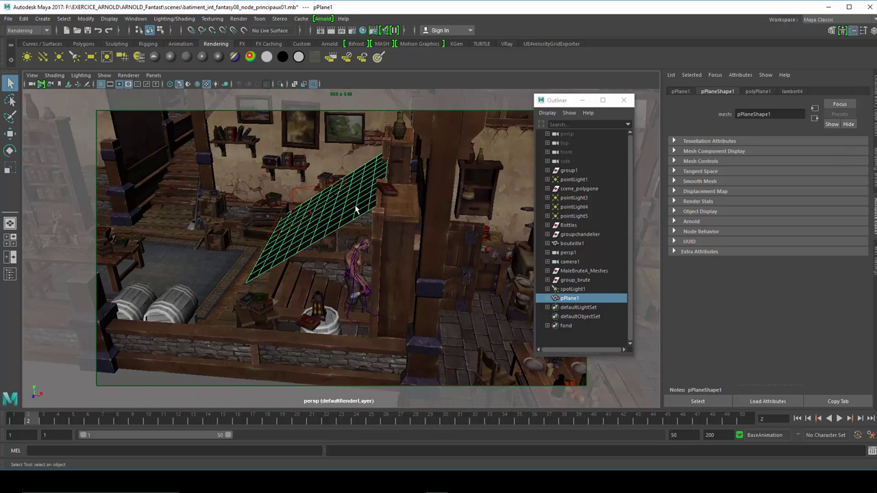
mouse_move(366, 221)
alt+mouse_down()
mouse_move(322, 207)
mouse_move(291, 210)
mouse_move(290, 193)
mouse_move(282, 201)
alt+mouse_up()
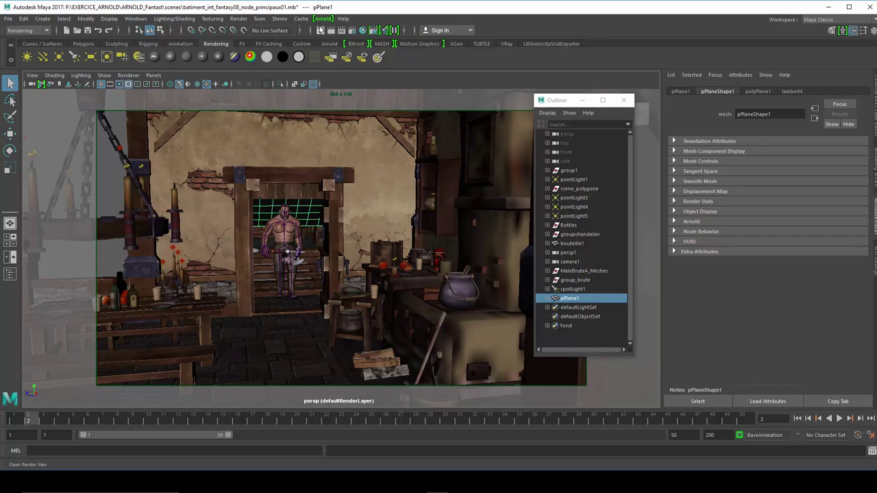
Step: Reopen Render Settings, review Arnold Ray Depth, and load the aiAtmosphereVolume attributes
click(354, 32)
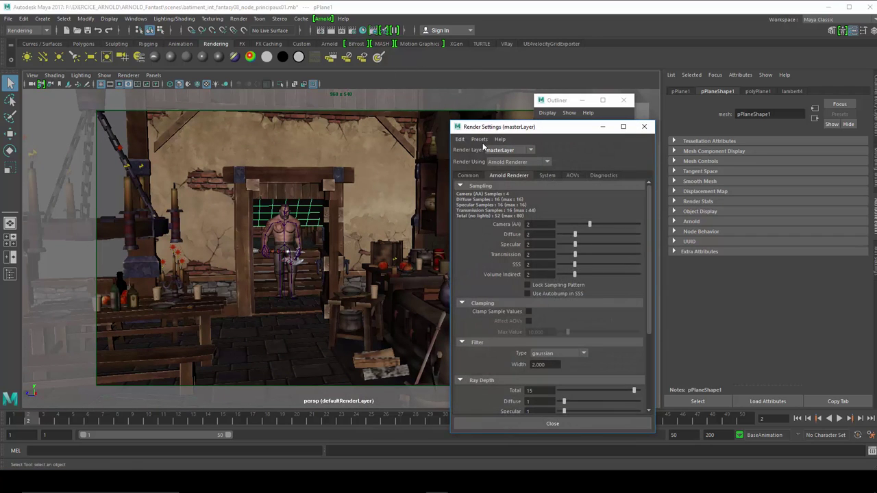
drag(486, 130, 465, 91)
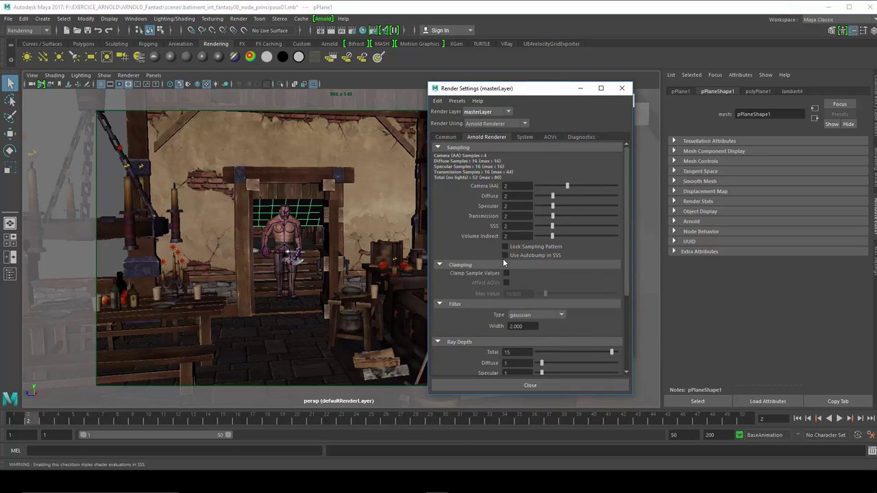
scroll(503, 258, down, 1)
scroll(503, 258, down, 3)
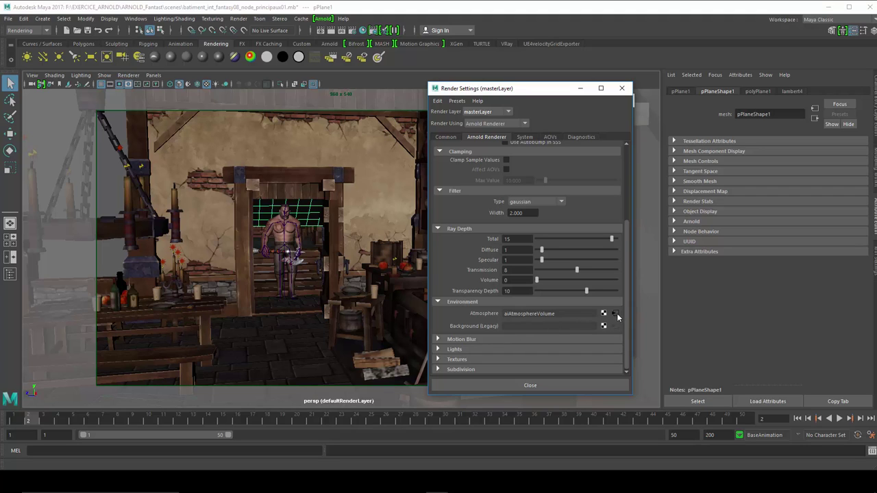
click(614, 314)
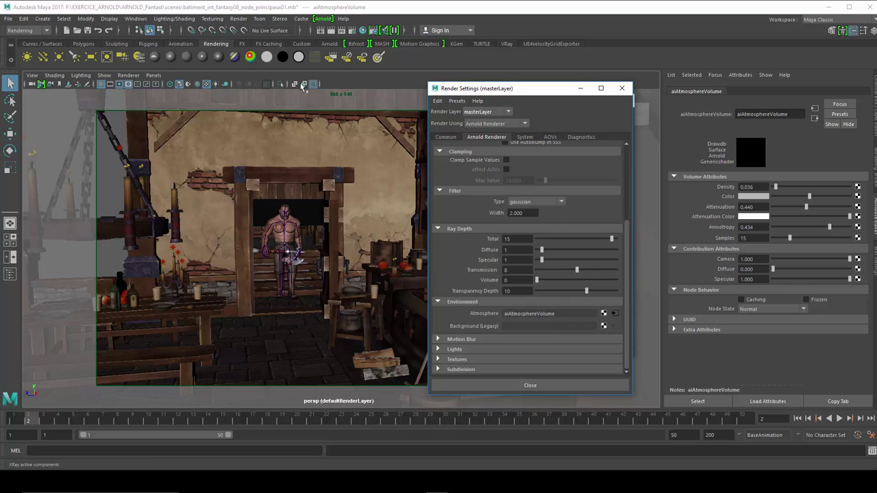
Step: Show non-DAG nodes in the Outliner and filter by 'ai' to select aiAtmosphereVolume
drag(465, 90, 367, 89)
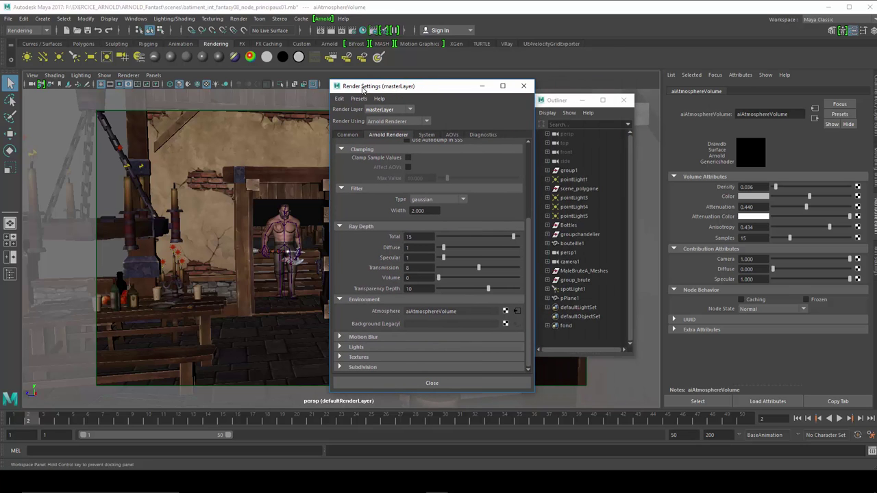
drag(557, 103, 281, 96)
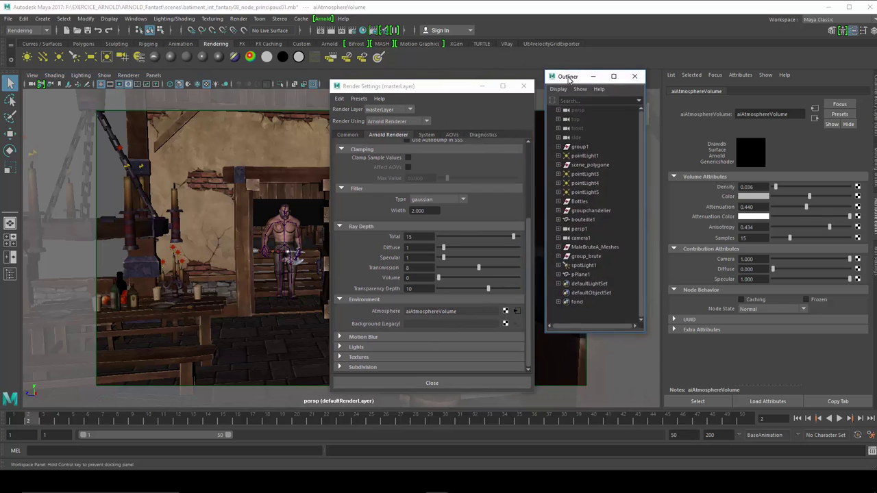
click(274, 102)
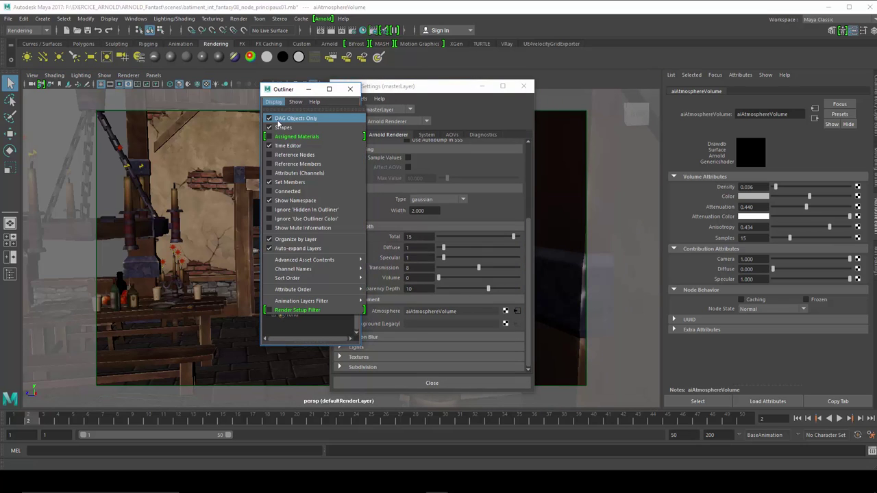
click(278, 121)
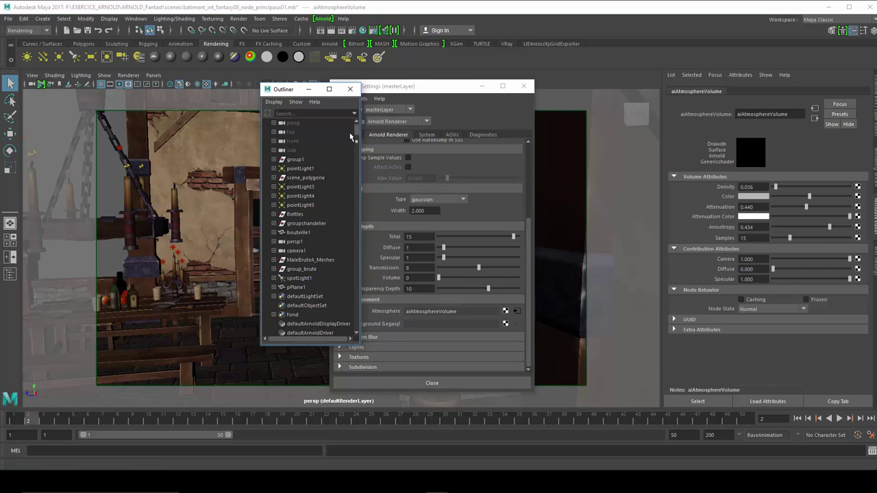
drag(357, 134, 351, 215)
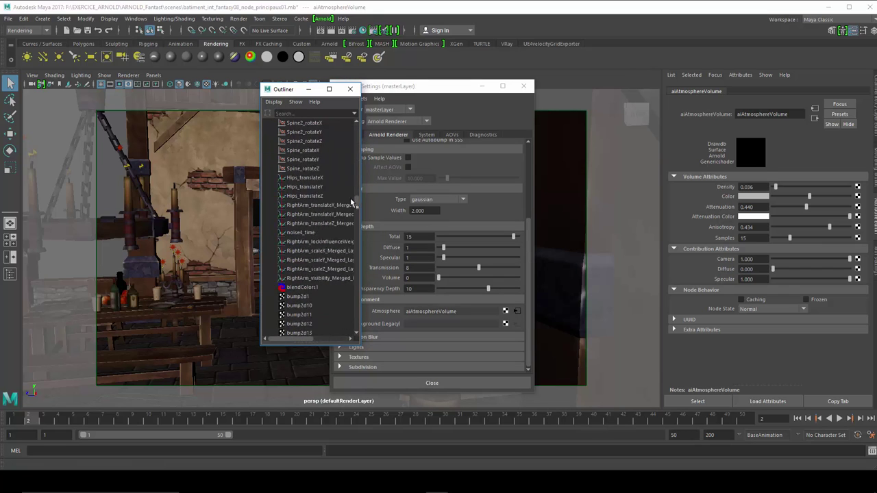
scroll(350, 215, down, 1)
scroll(349, 210, up, 5)
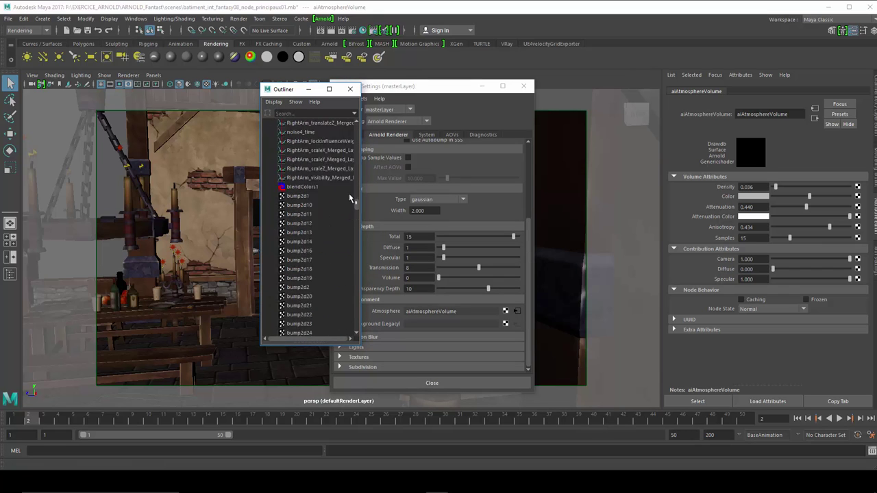
scroll(349, 193, up, 5)
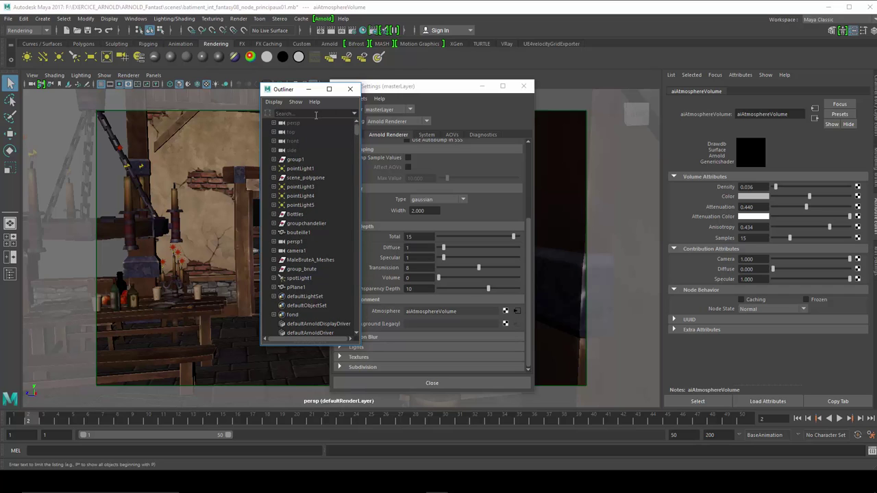
text(ai)
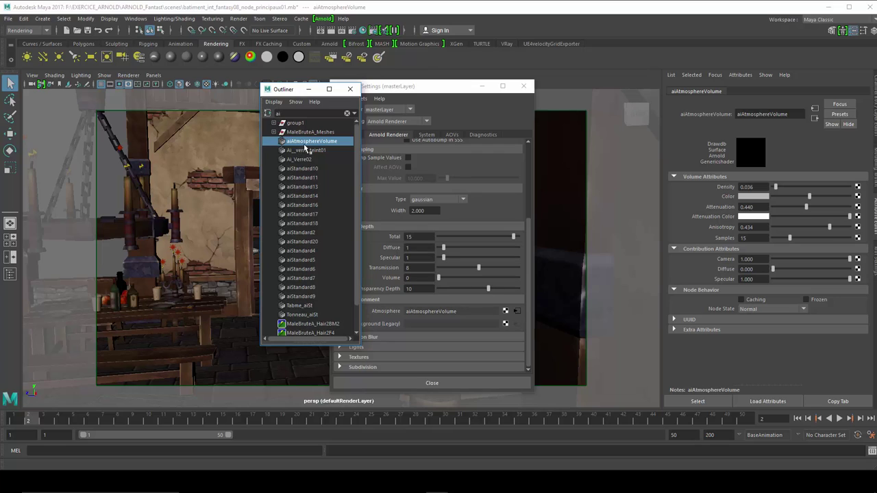
click(309, 141)
Step: Clear the 'ai' filter and set the Outliner back to DAG objects only
drag(290, 93, 591, 92)
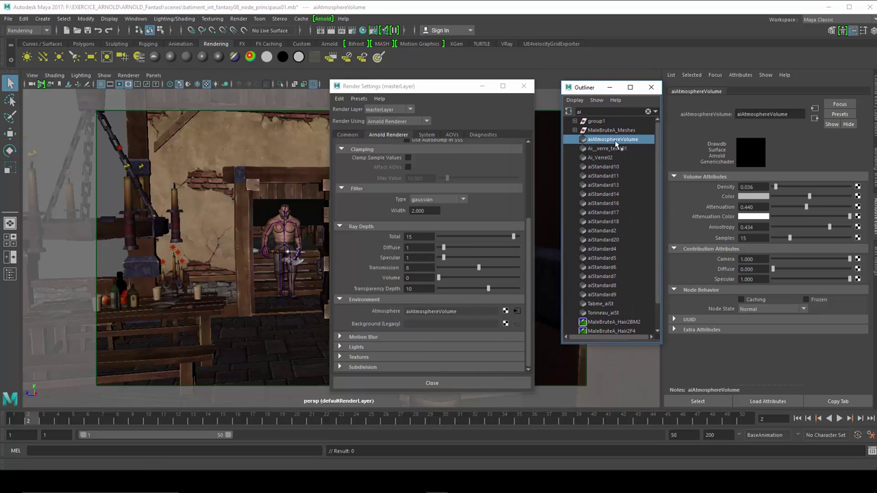
double_click(579, 111)
key(BackSpace)
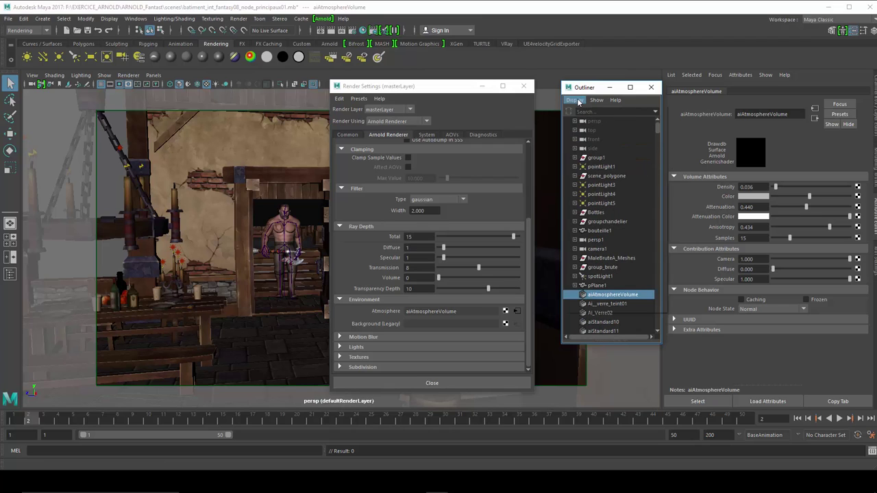
click(577, 101)
click(596, 113)
drag(589, 91, 573, 91)
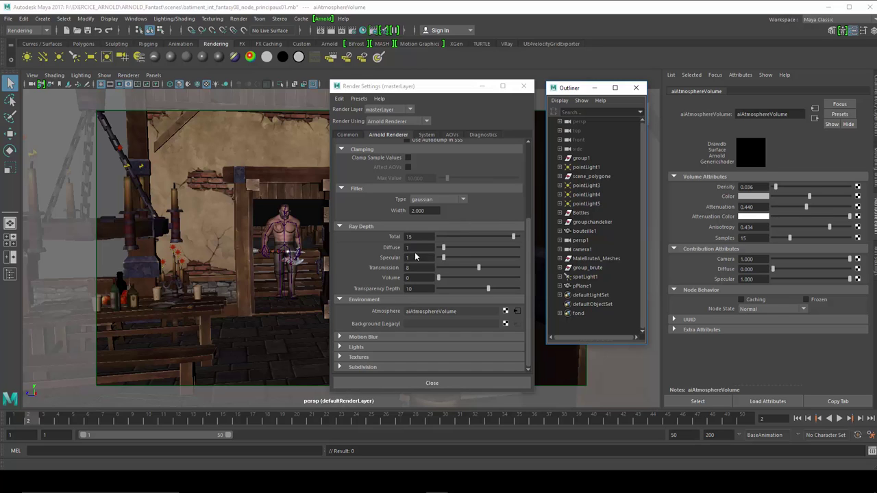
Step: Switch the viewport to camera1 and open the Arnold RenderView
click(528, 236)
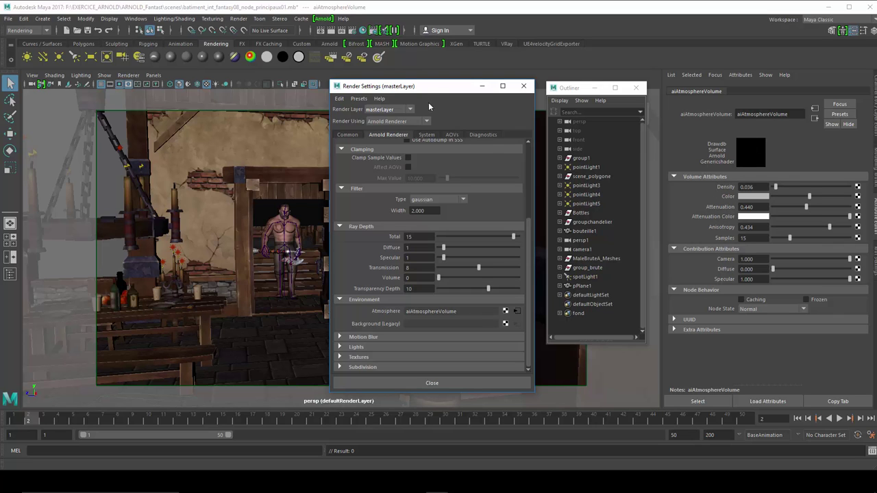
drag(426, 87, 503, 116)
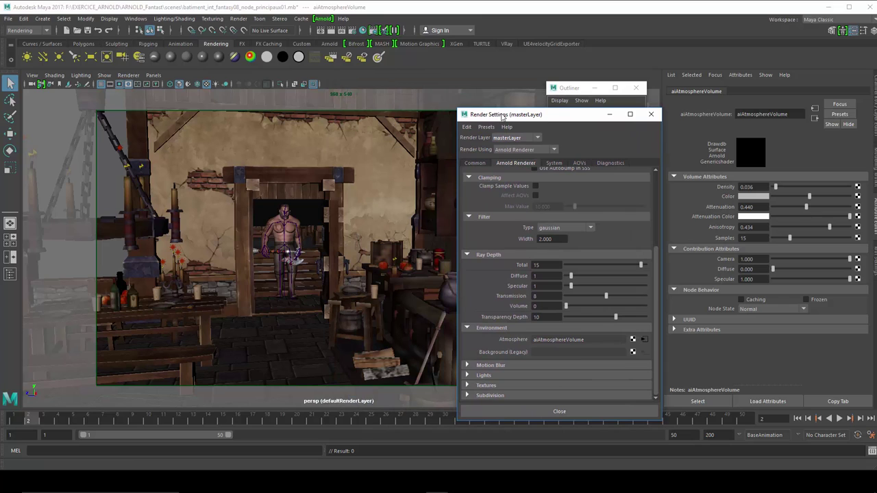
click(323, 19)
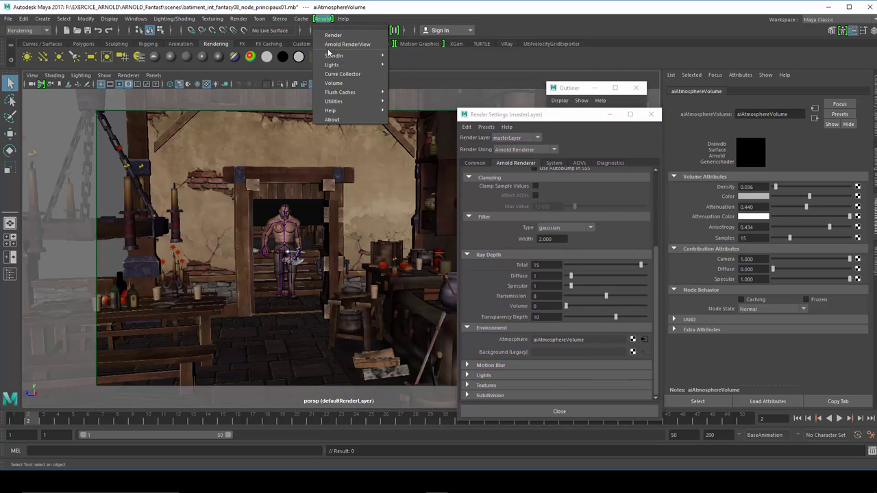
click(160, 77)
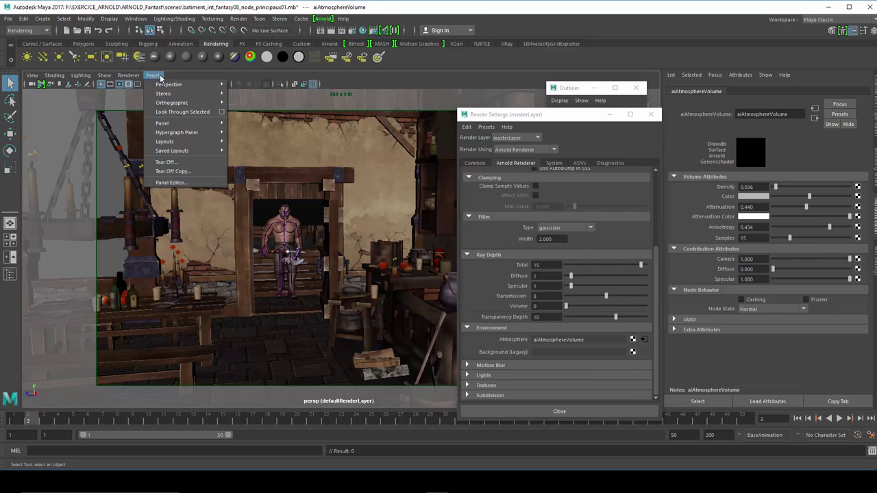
click(244, 86)
click(322, 19)
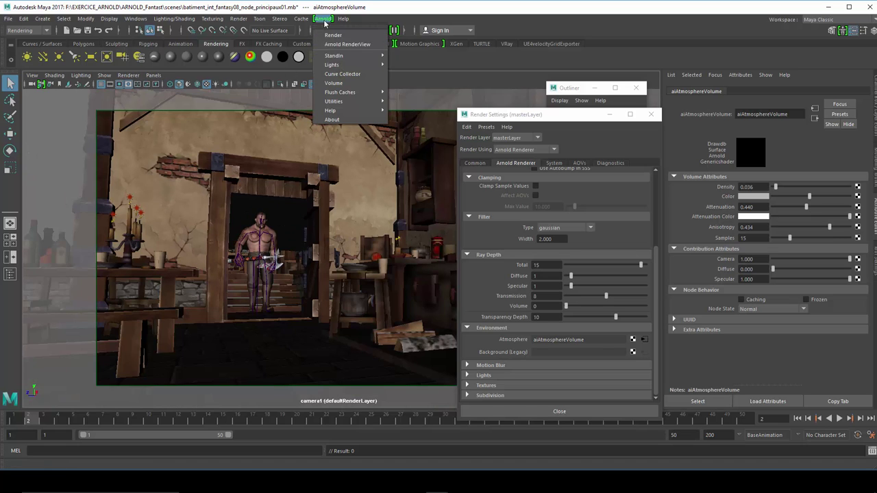
click(332, 45)
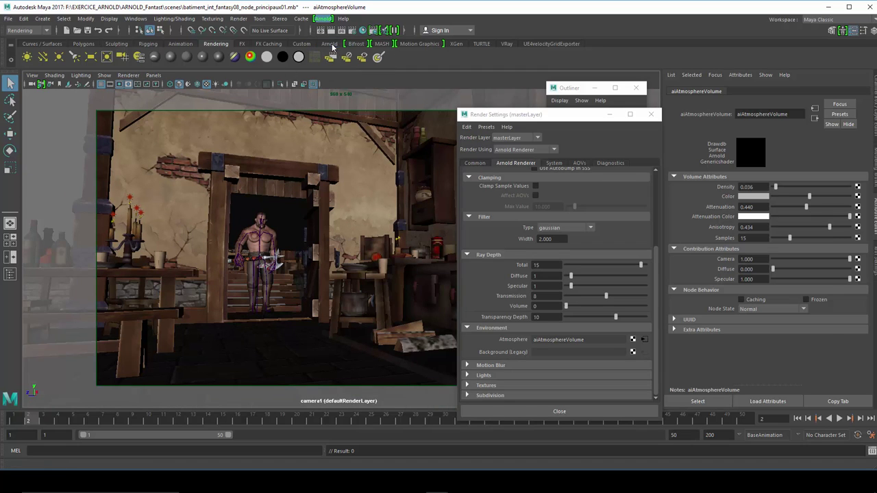
click(329, 56)
Step: Render camera1 in the Arnold RenderView at frame 10 and start a live IPR session
drag(519, 111, 206, 96)
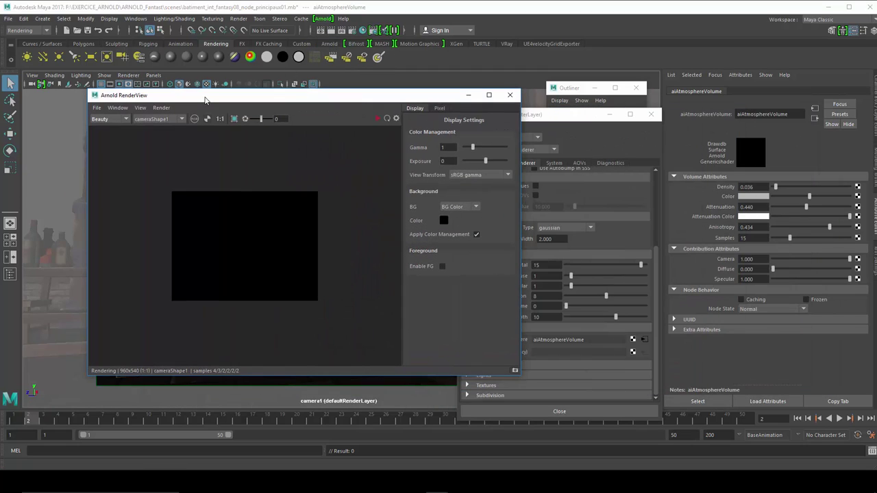
click(161, 107)
click(167, 175)
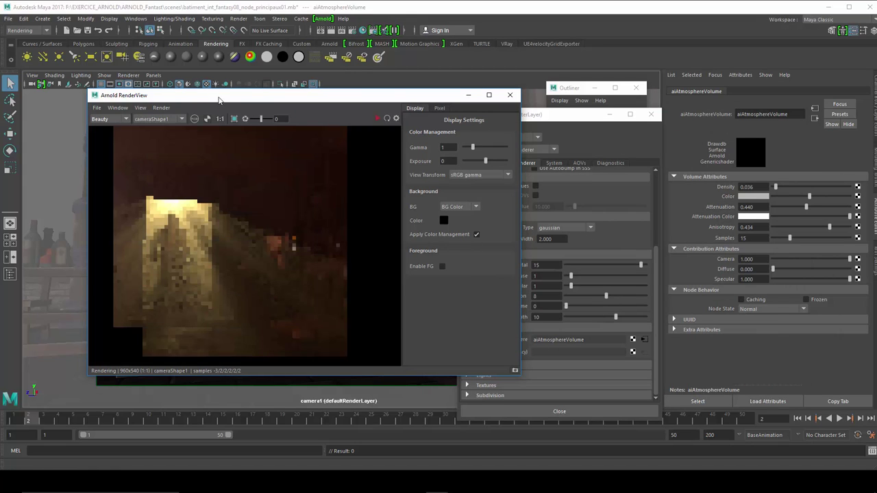
drag(200, 92, 162, 64)
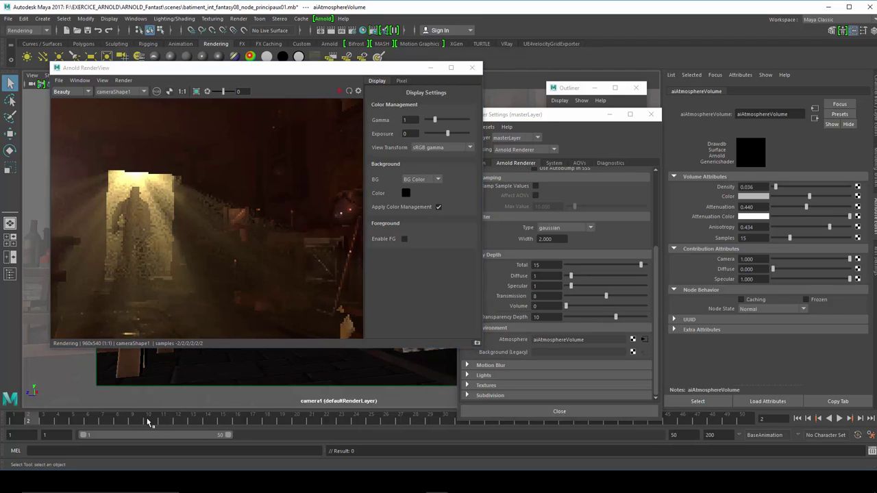
click(149, 423)
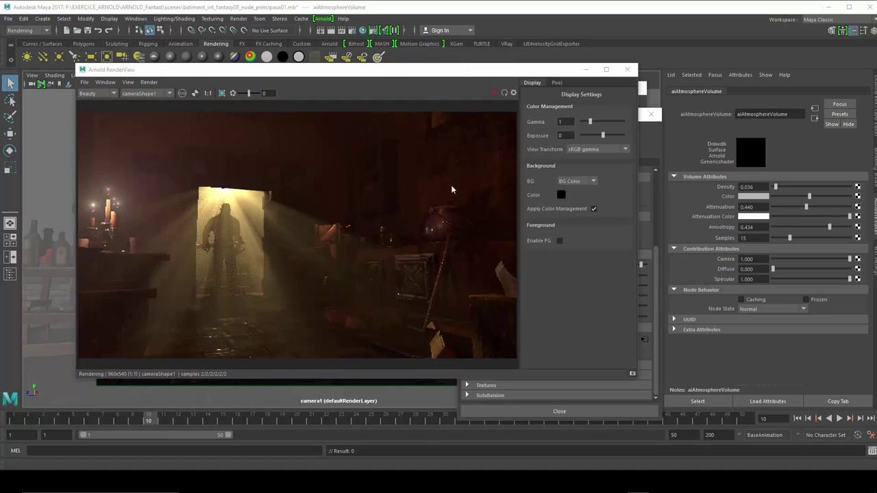
click(151, 87)
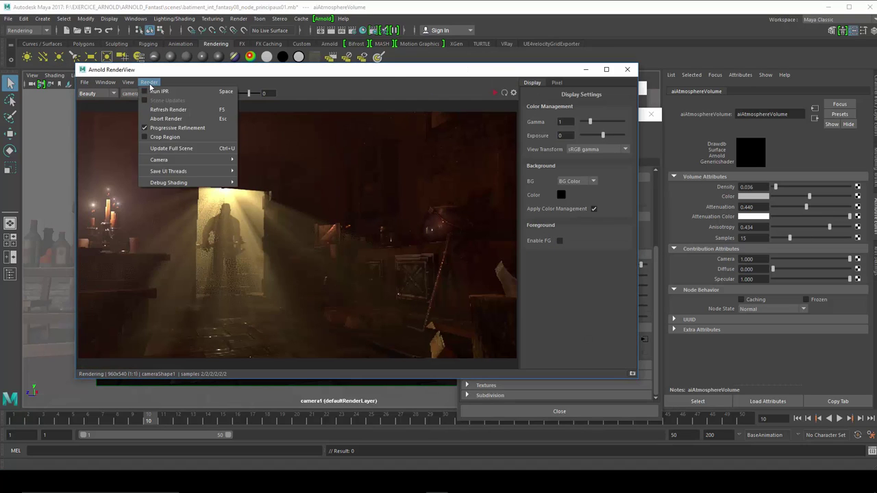
click(159, 96)
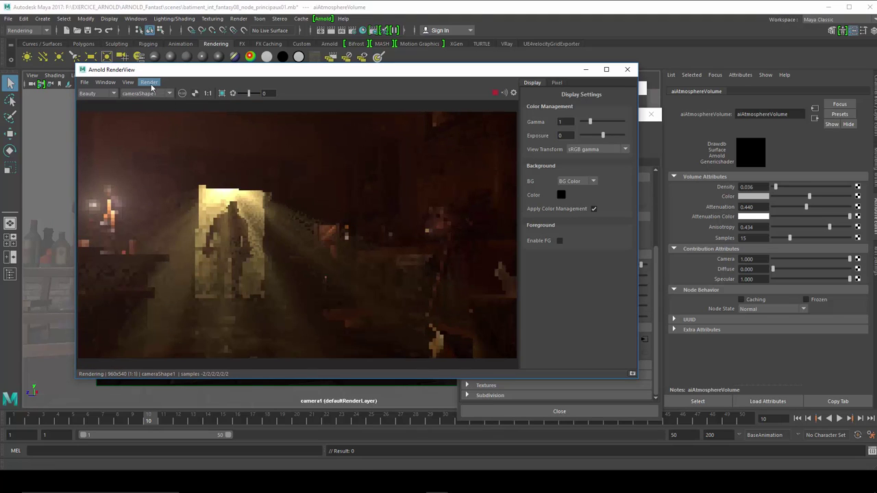
Step: Hide the RenderView display settings, narrow the window, and bring the Outliner forward
click(149, 82)
click(187, 74)
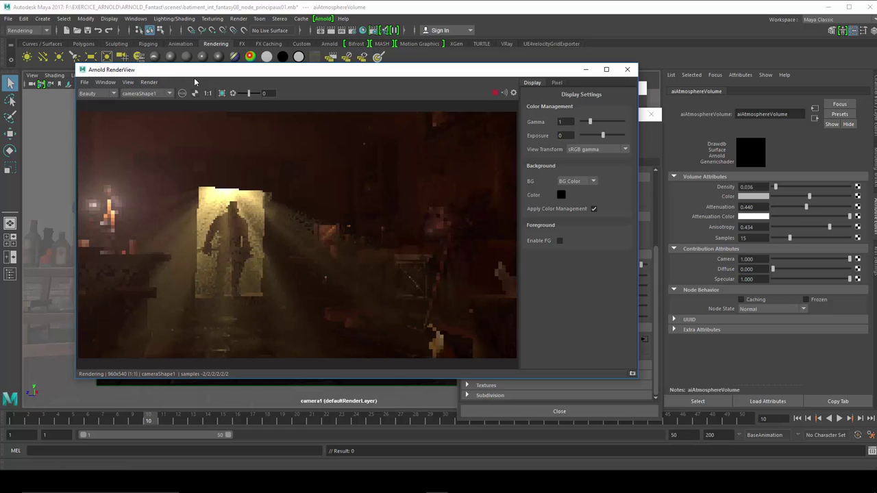
mouse_move(336, 76)
mouse_down()
mouse_move(288, 76)
mouse_move(288, 90)
mouse_up()
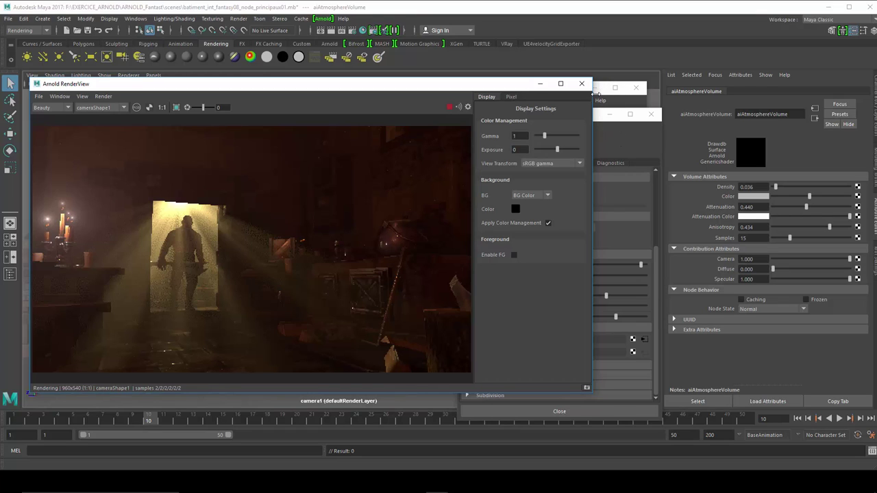
drag(514, 89, 506, 92)
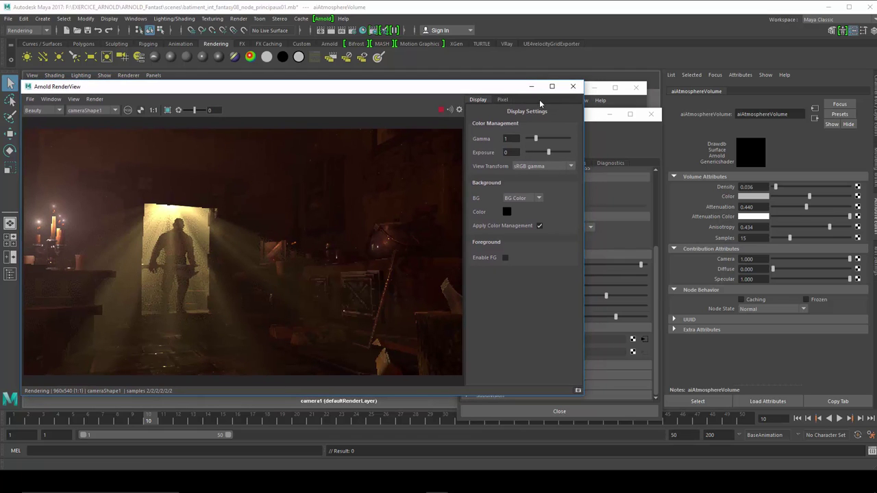
click(72, 100)
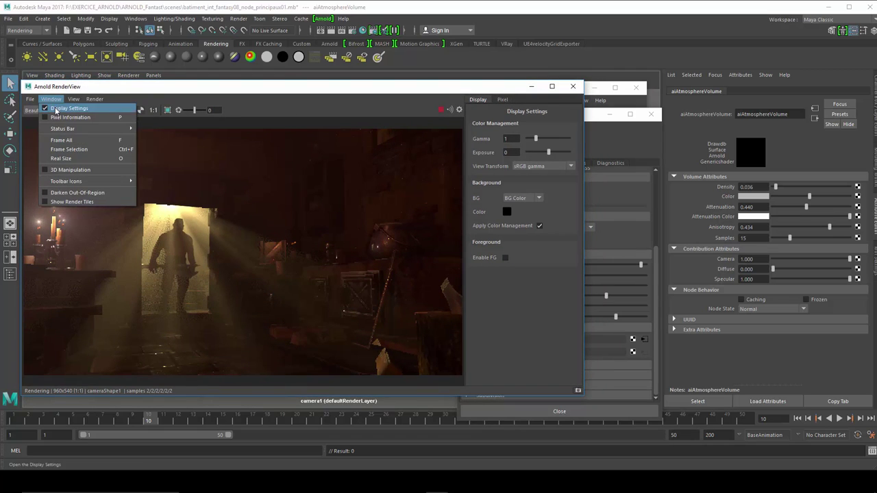
click(57, 112)
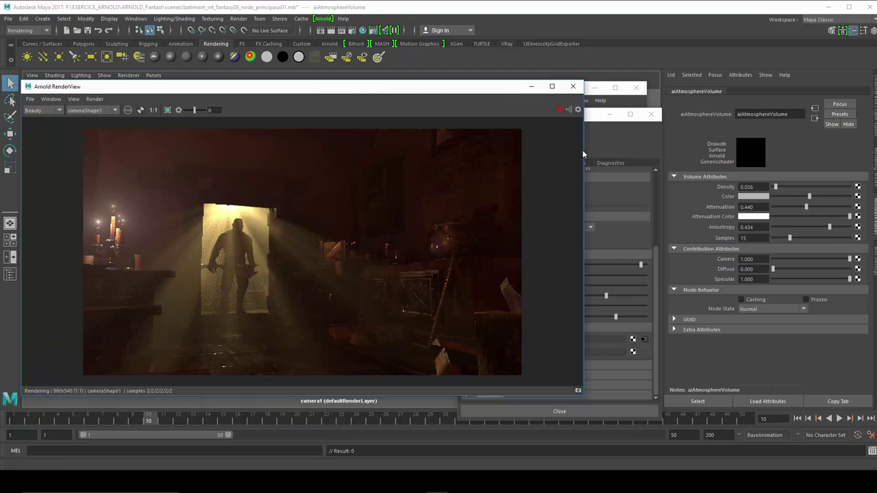
drag(582, 150, 514, 150)
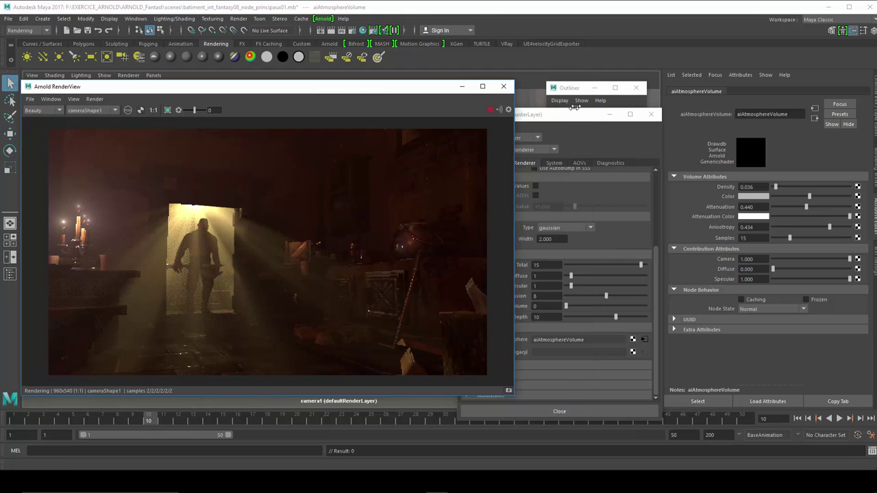
click(576, 89)
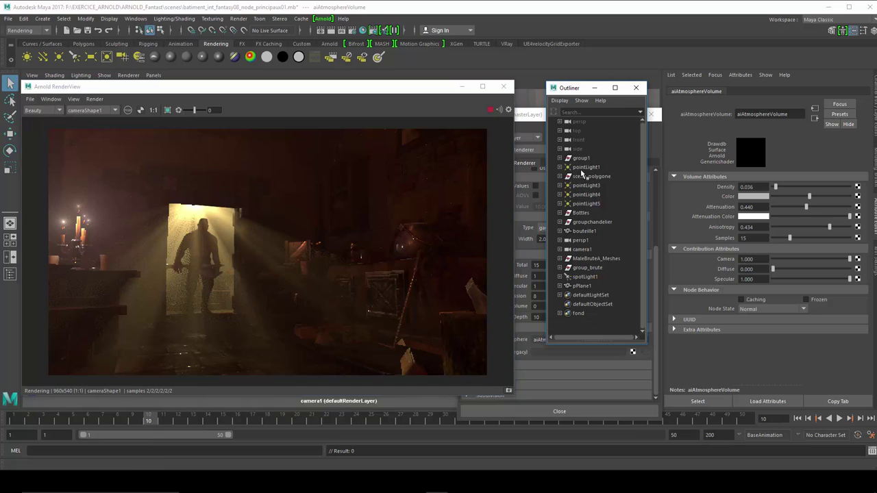
Step: Change spotLight1's colour from orange to magenta (hue about 286) and refresh the IPR render
click(584, 277)
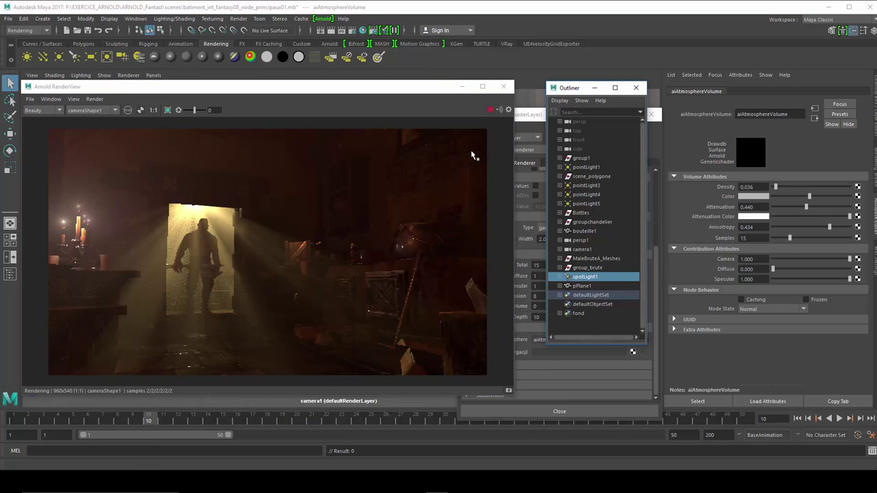
click(492, 111)
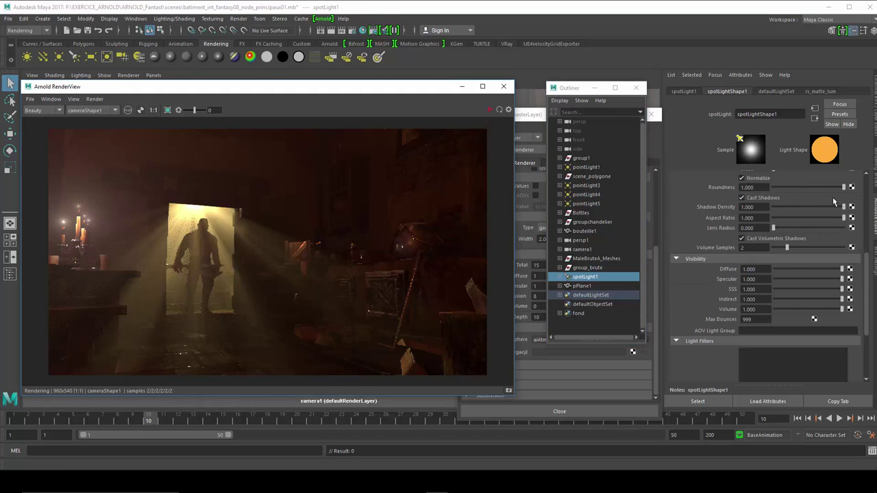
click(866, 184)
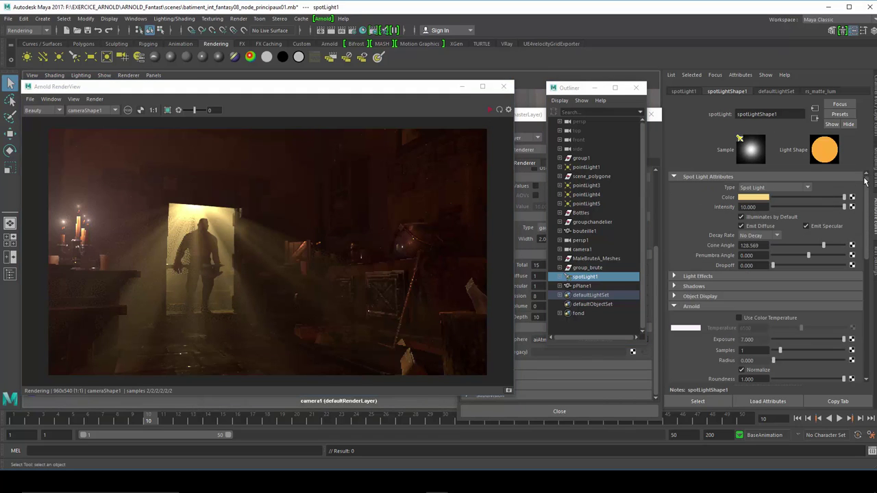
click(762, 197)
mouse_move(742, 220)
mouse_down()
mouse_move(773, 224)
mouse_move(762, 235)
mouse_up()
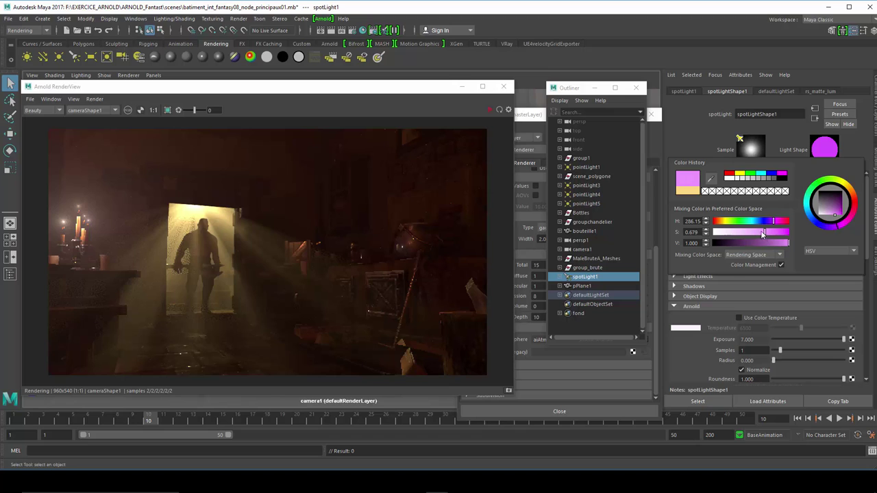
click(488, 110)
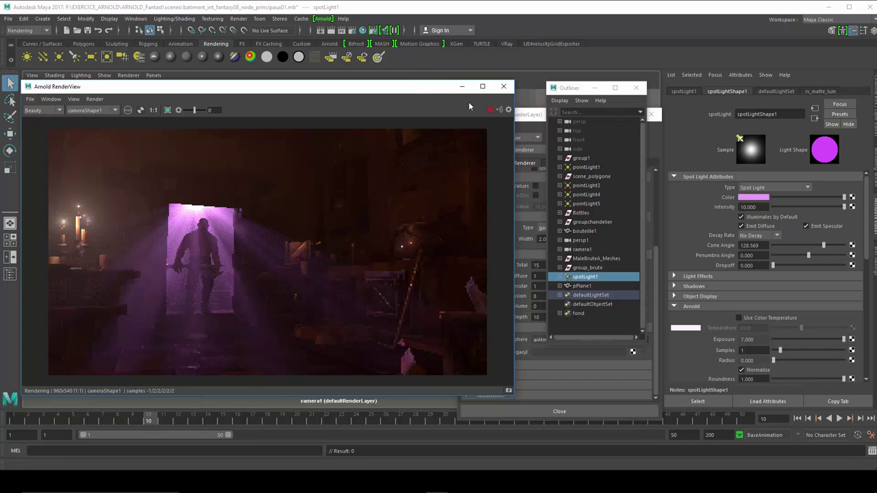
click(538, 122)
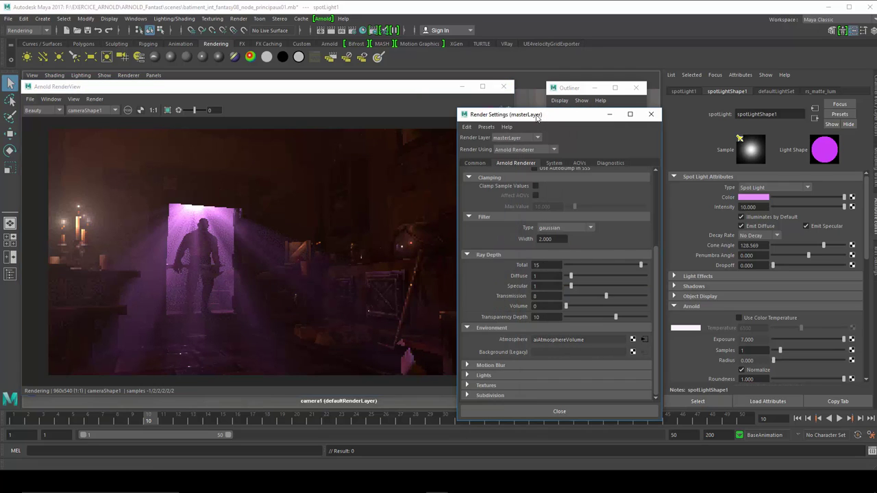
Step: Try several aiAtmosphereVolume density values, then settle on a density of 0.05
click(645, 339)
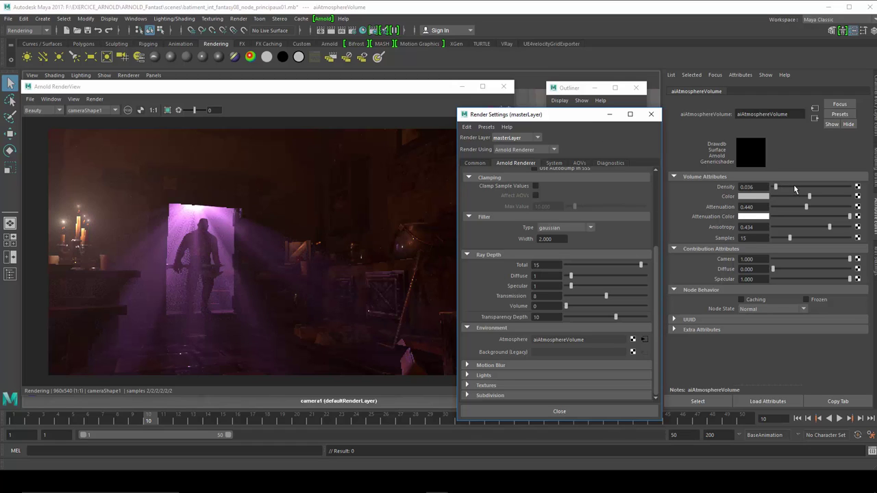
click(794, 187)
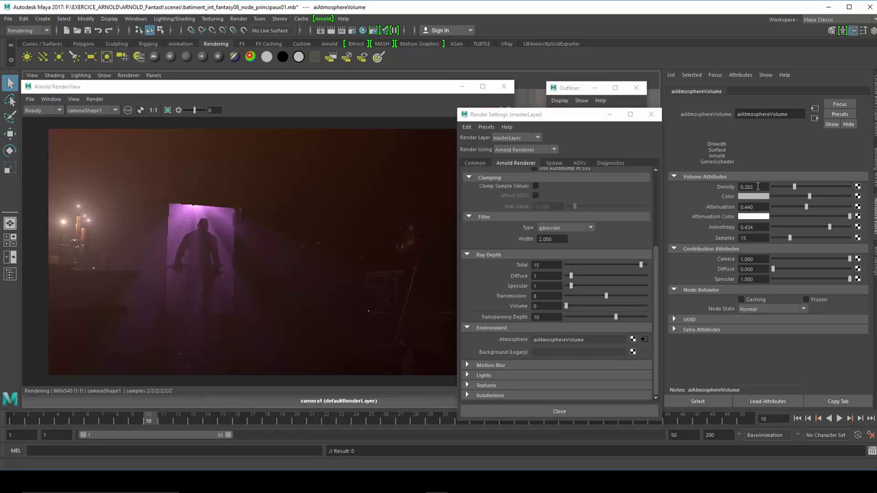
click(831, 187)
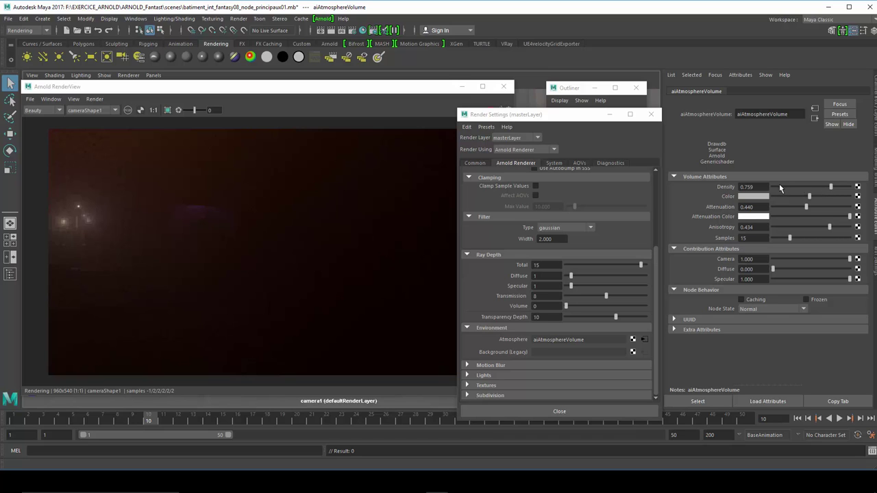
click(775, 187)
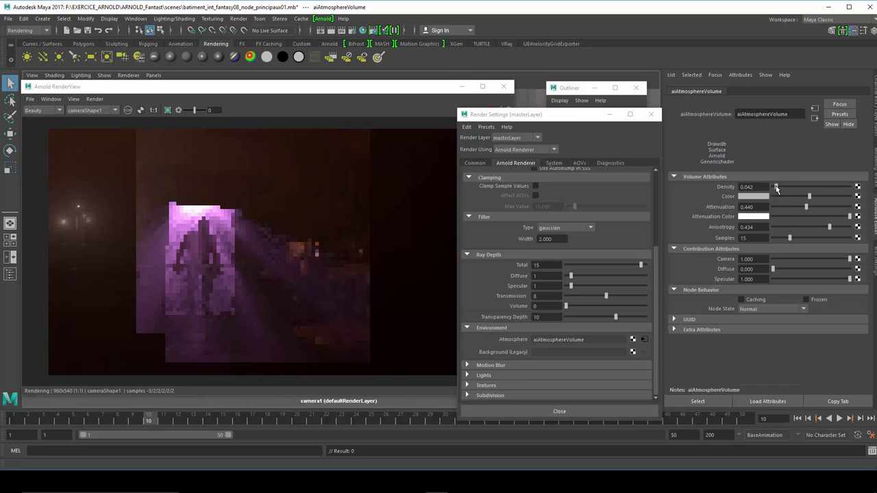
drag(775, 189, 774, 189)
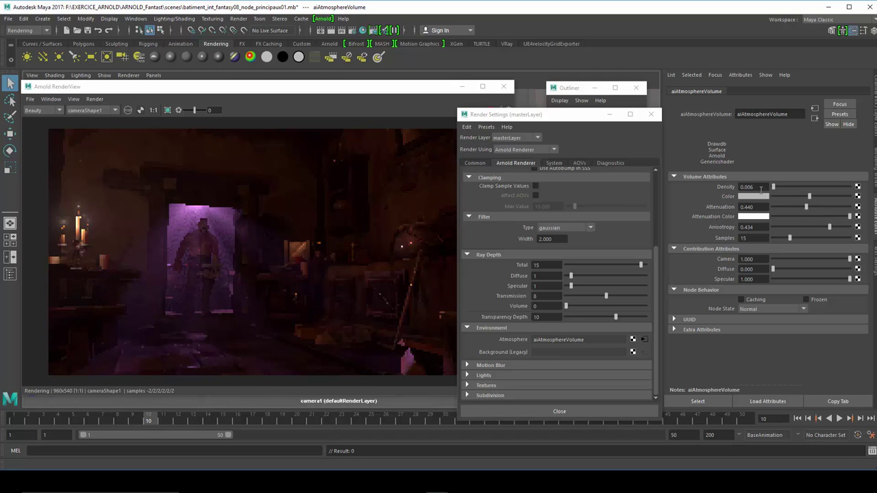
click(747, 187)
text(0.05)
key(Return)
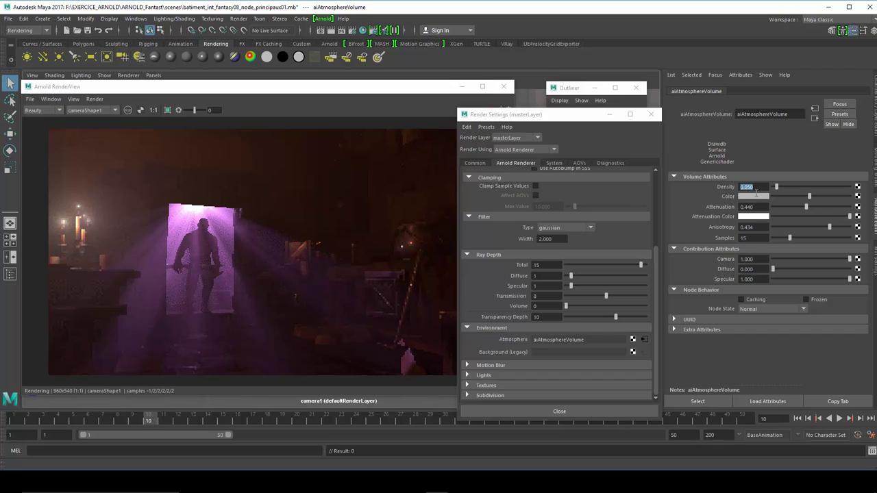
Step: Set the fog colour to pale green: hue 120, saturation about 0.6, value 1
click(757, 197)
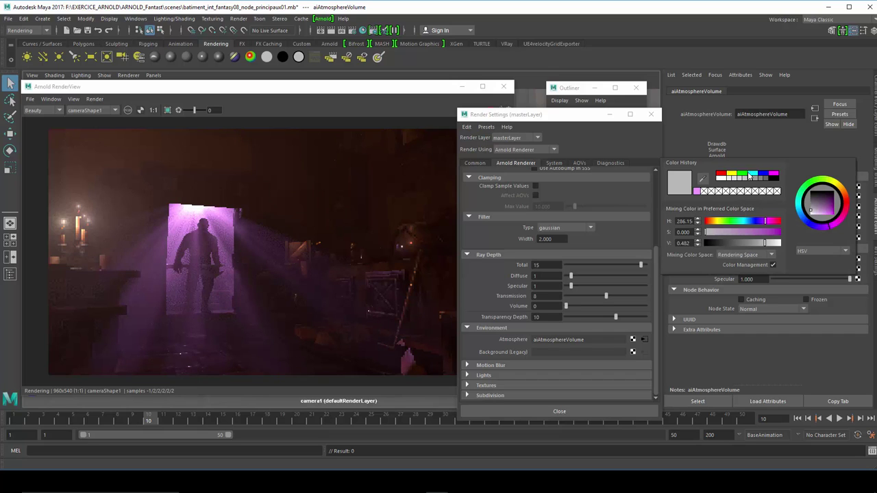
click(744, 174)
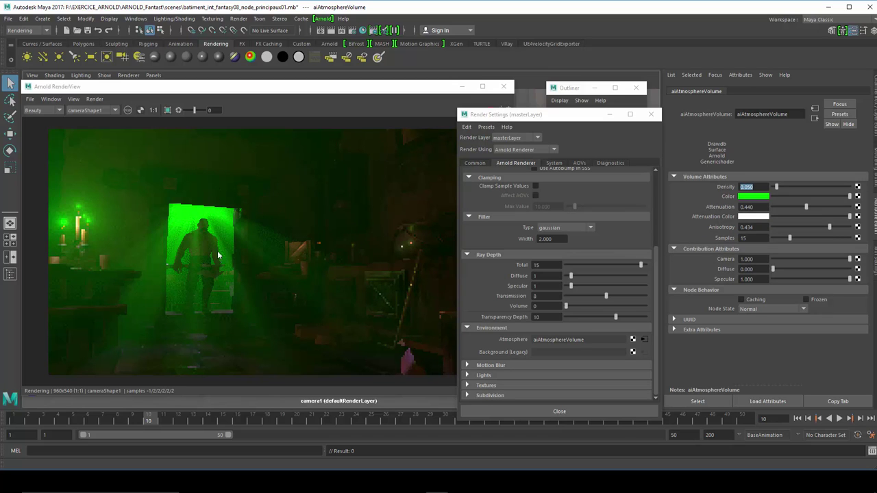
click(755, 196)
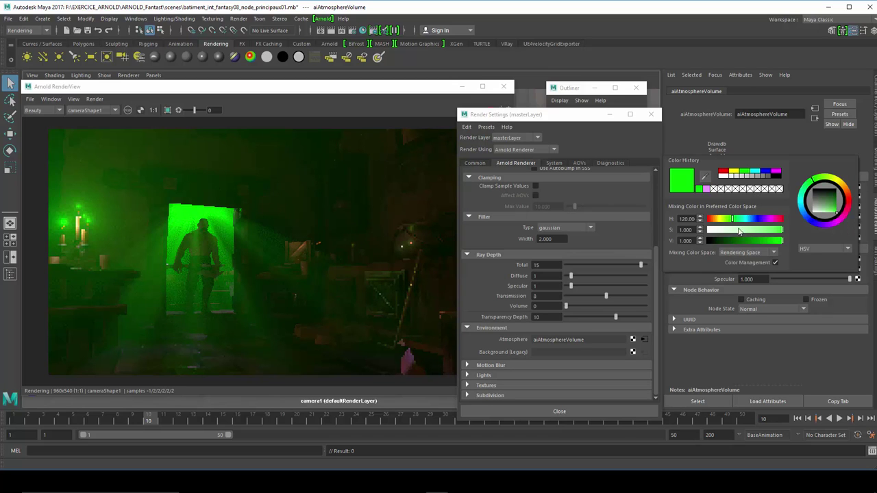
click(753, 230)
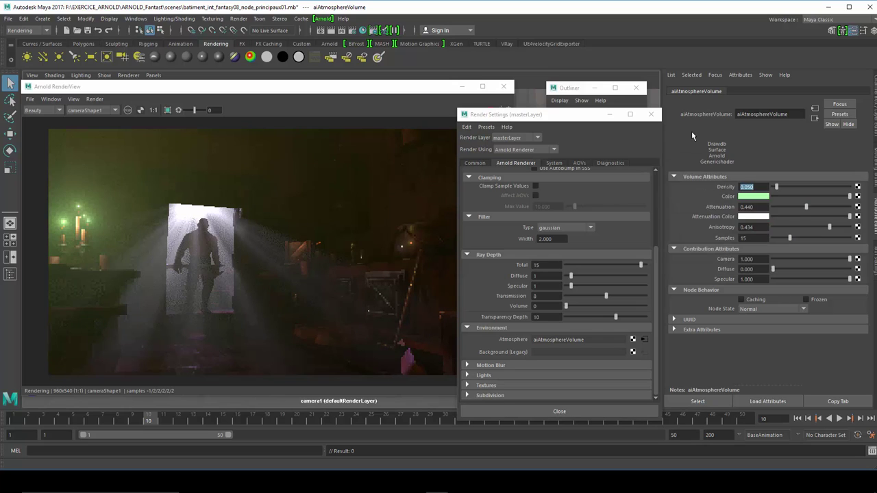
Step: Try fog attenuation values of 0.042, 0.837 and 0.048, then settle it at 0.000
click(777, 206)
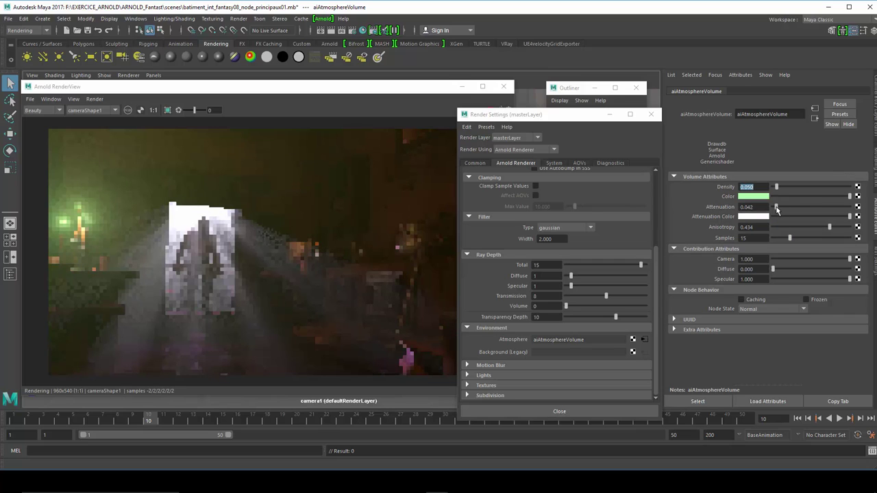
click(836, 206)
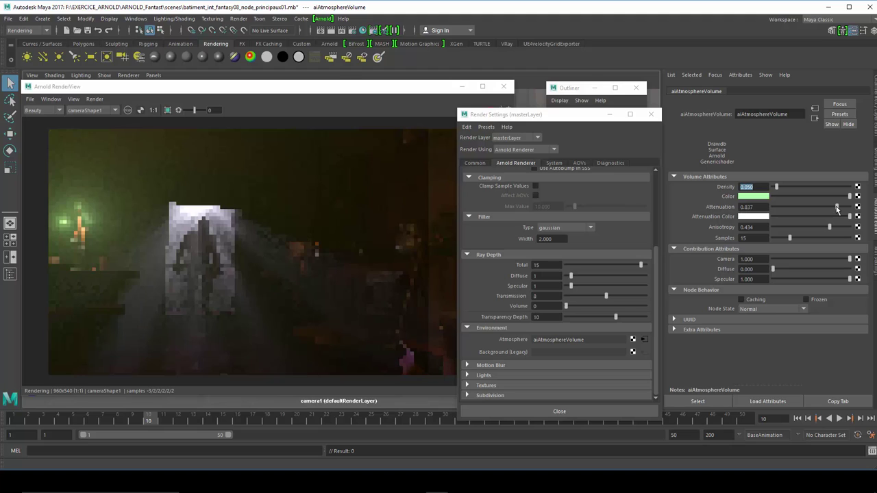
click(779, 207)
drag(779, 207, 776, 207)
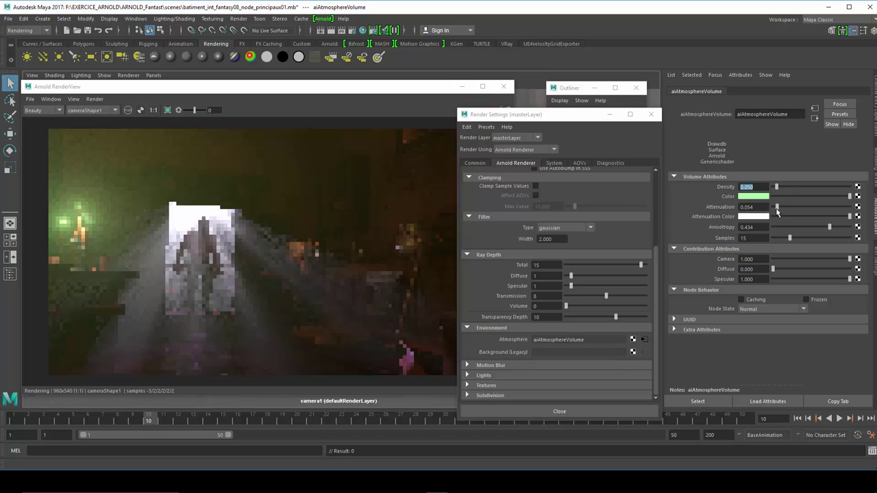
drag(777, 209, 768, 212)
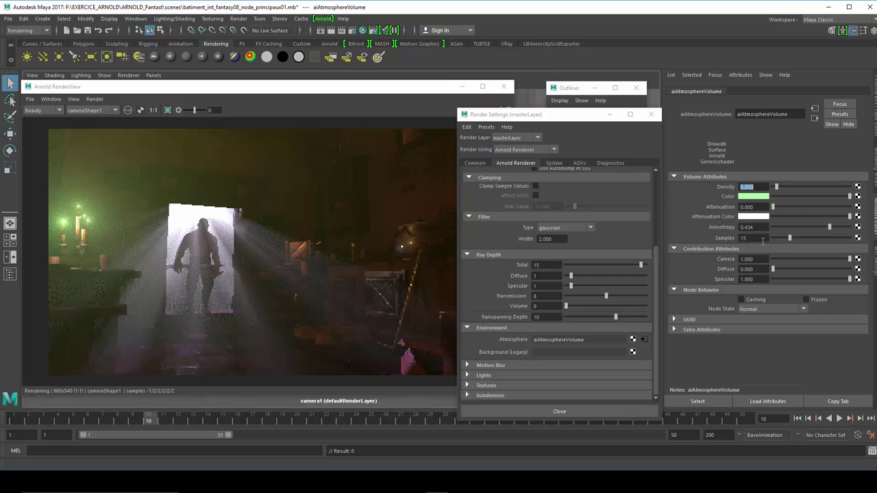
click(758, 237)
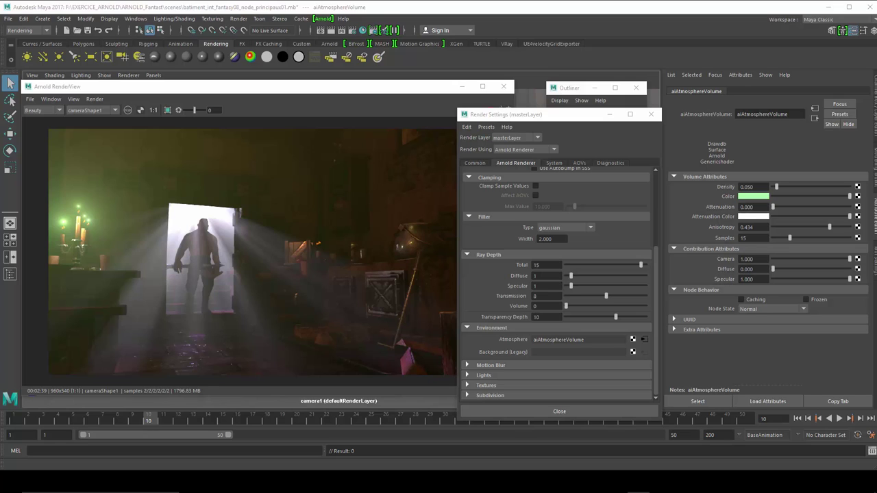
Step: Keep fog Samples at 15 and bring the camera contribution down to 0.096
key(Return)
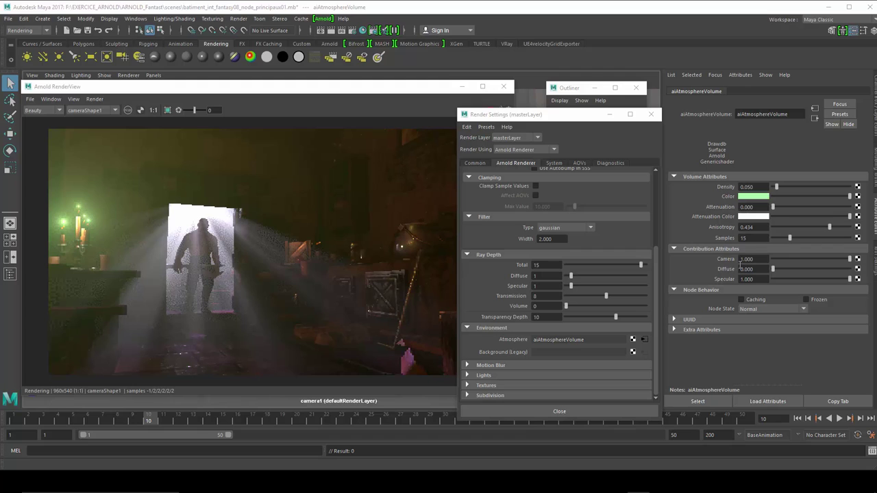
click(777, 259)
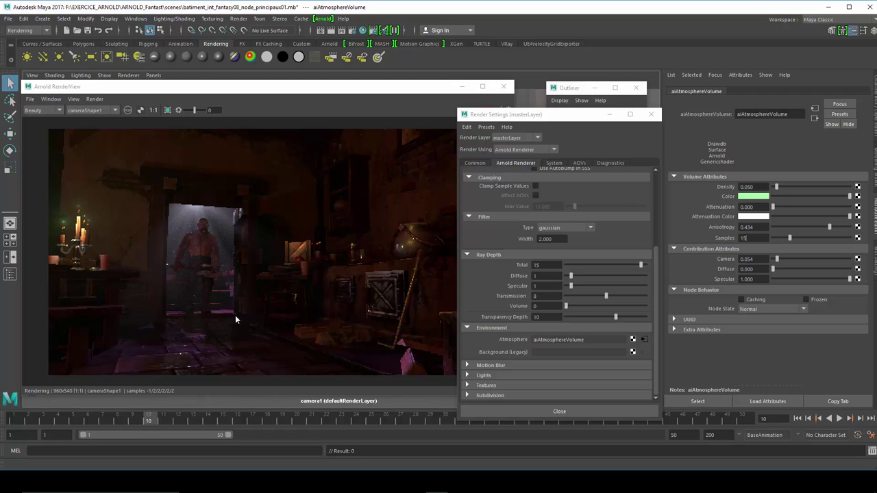
key(Return)
key(Return)
click(803, 259)
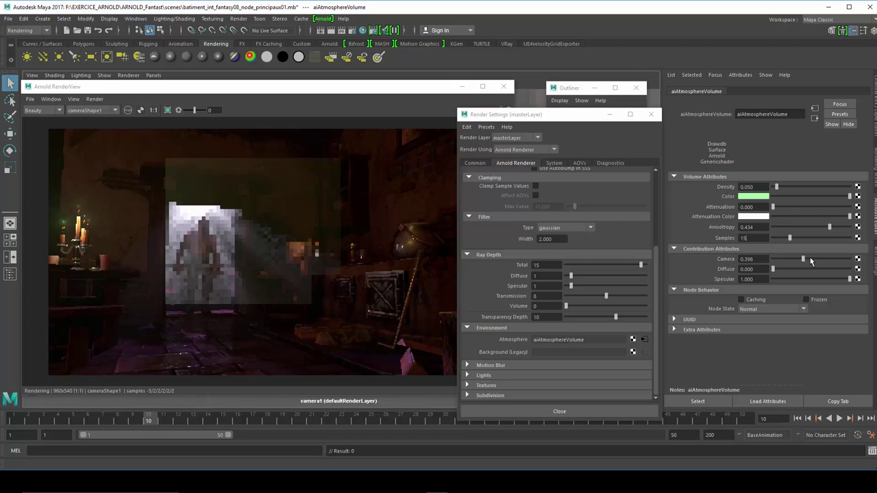
drag(807, 258, 797, 260)
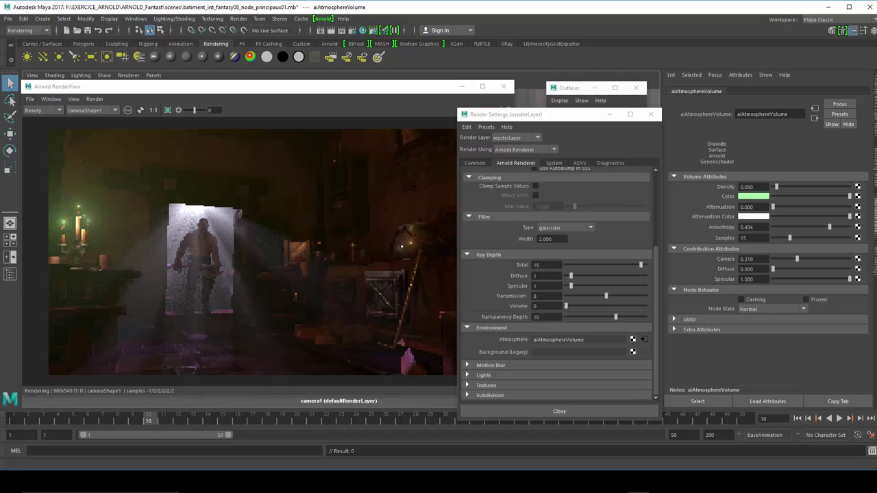
drag(797, 259, 780, 259)
drag(773, 269, 774, 269)
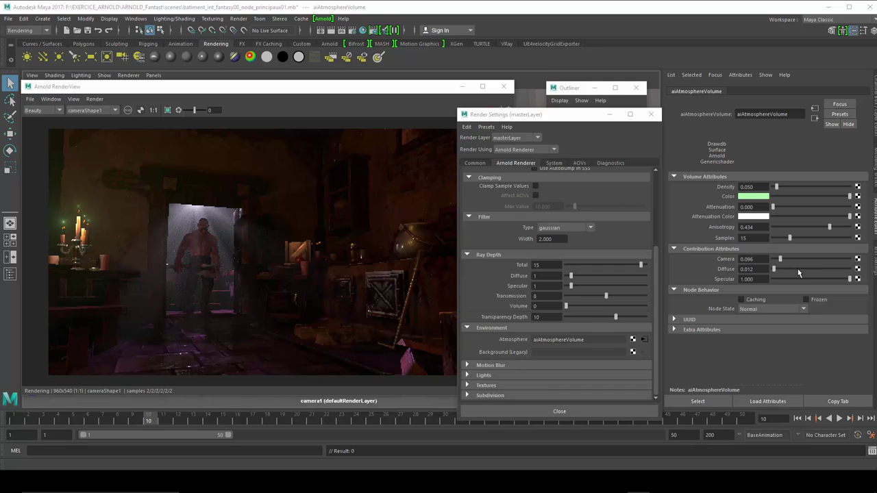
Step: Raise the aiAtmosphereVolume diffuse contribution to 1.000 and drop specular to 0.000
drag(801, 272, 857, 274)
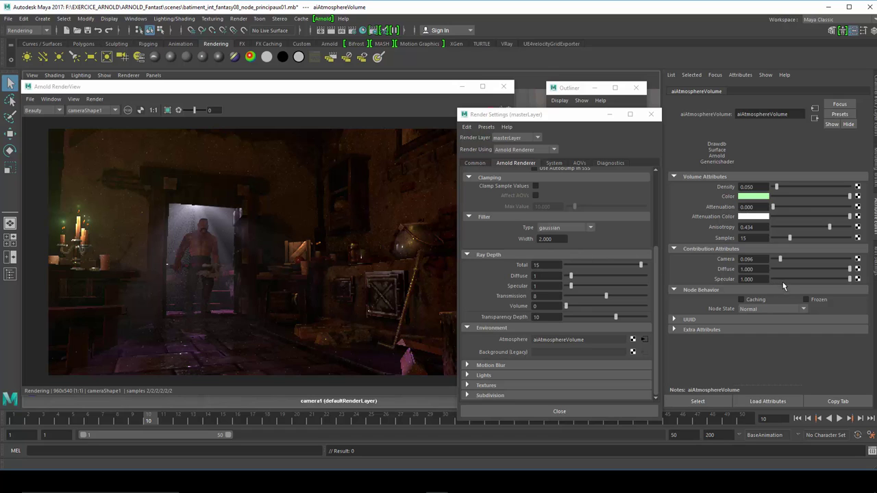
drag(785, 279, 765, 279)
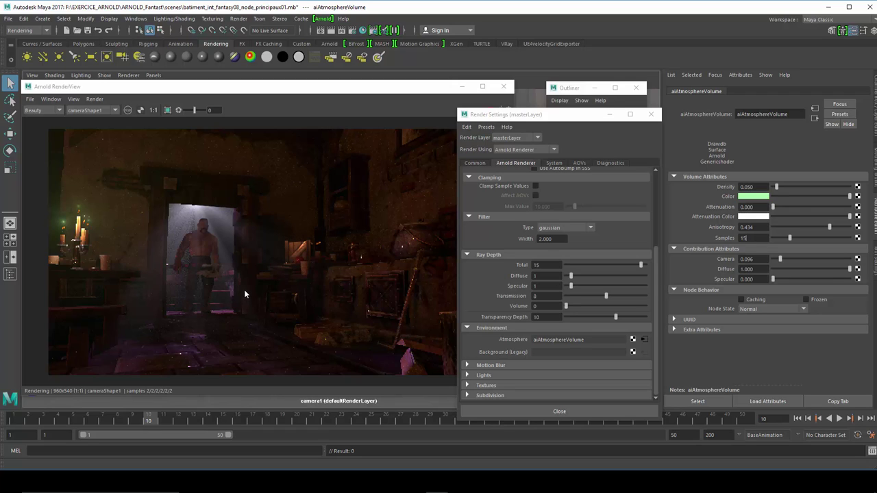
Step: Set fog camera contribution to 0.259 and scroll Arnold Render Settings up to Sampling
click(793, 259)
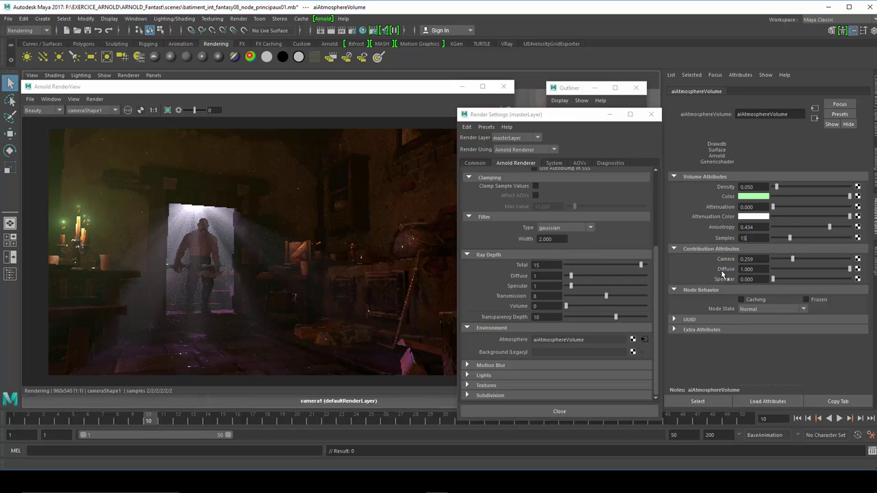
key(Tab)
drag(658, 282, 655, 199)
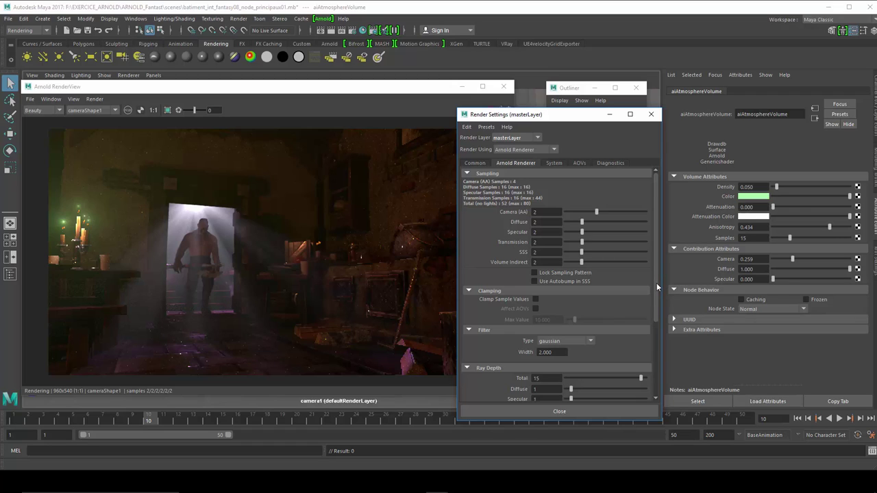
Step: Scroll the Arnold Renderer settings past Sampling, Clamping and Filter to the full Ray Depth section
drag(656, 286, 654, 291)
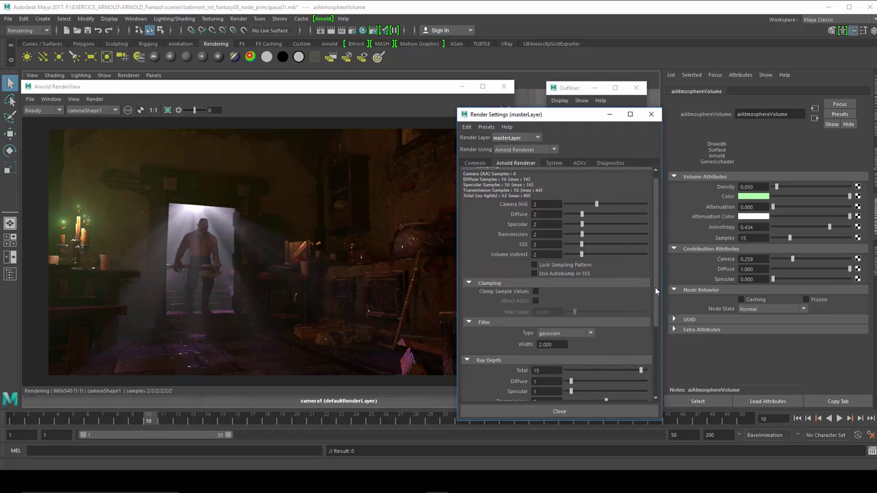
drag(655, 287, 656, 271)
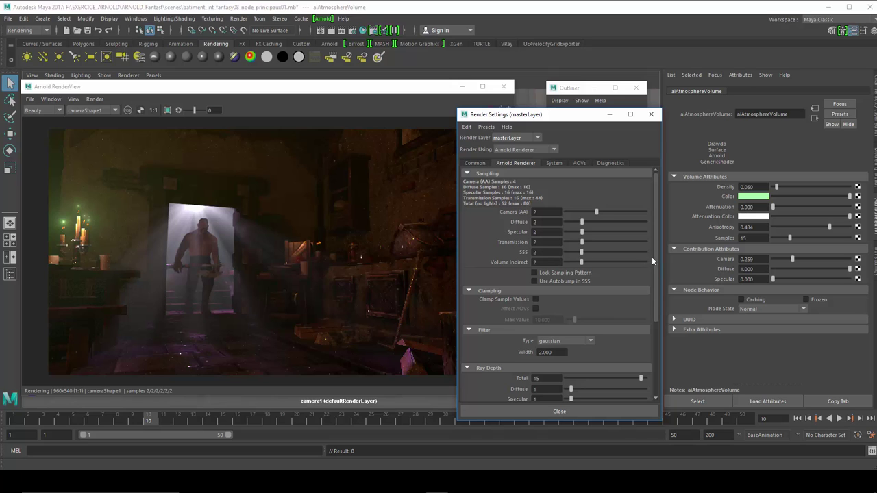
drag(657, 259, 661, 315)
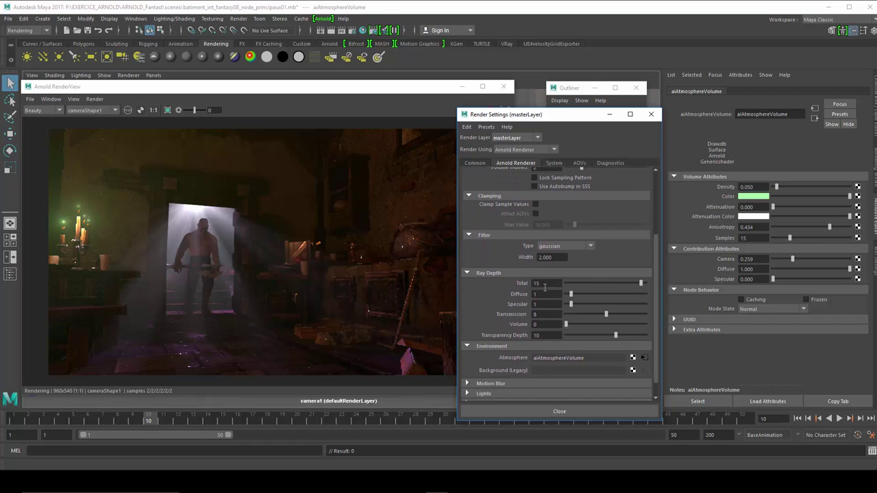
Step: Set the ray depths to Total 10, Diffuse 3 and Specular 2
drag(546, 285, 517, 288)
text(10)
key(Return)
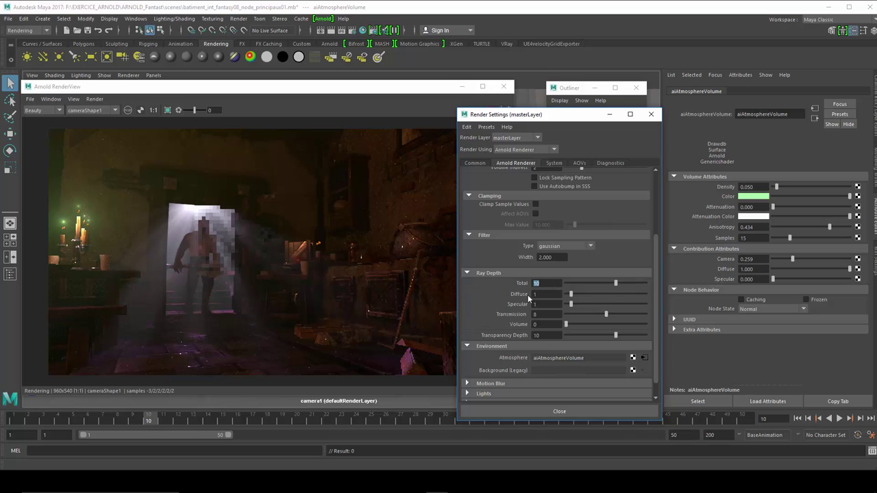
drag(537, 296, 522, 304)
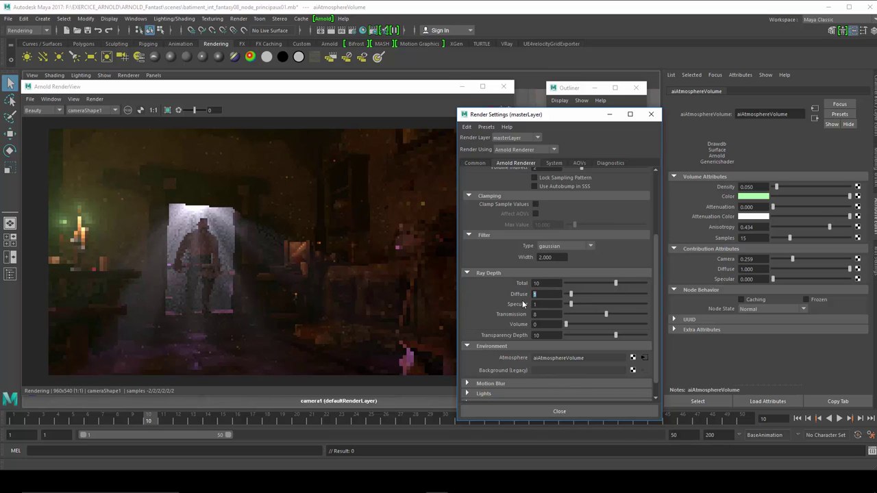
text(3)
key(Return)
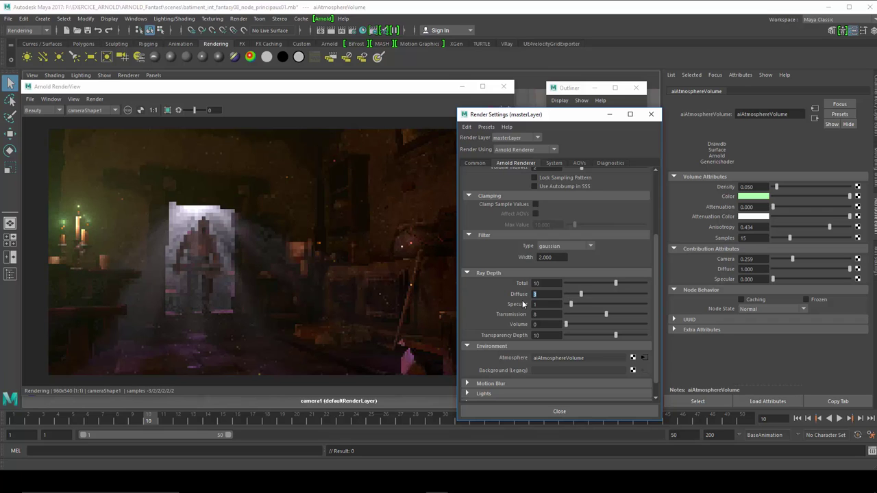
drag(541, 304, 530, 306)
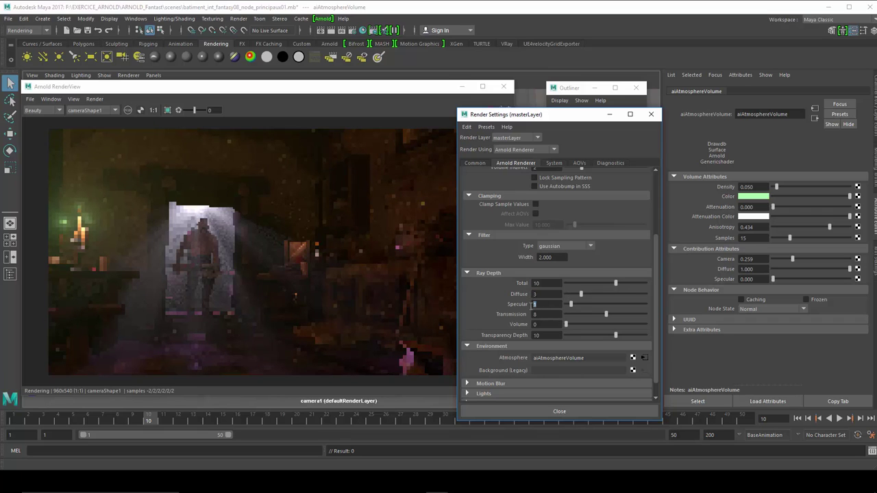
text(2)
key(Return)
Step: Lower Transmission ray depth to 2 and Volume to 3, then scroll back to Sampling
click(545, 314)
key(BackSpace)
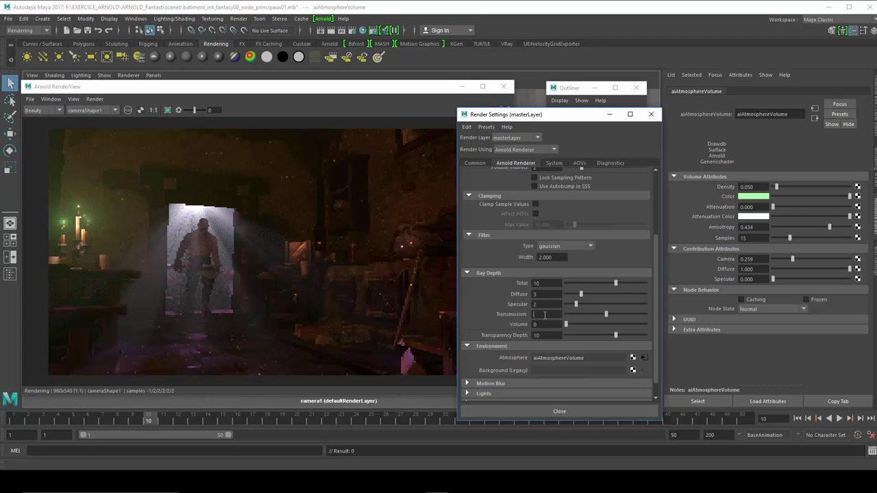
text(2)
key(Return)
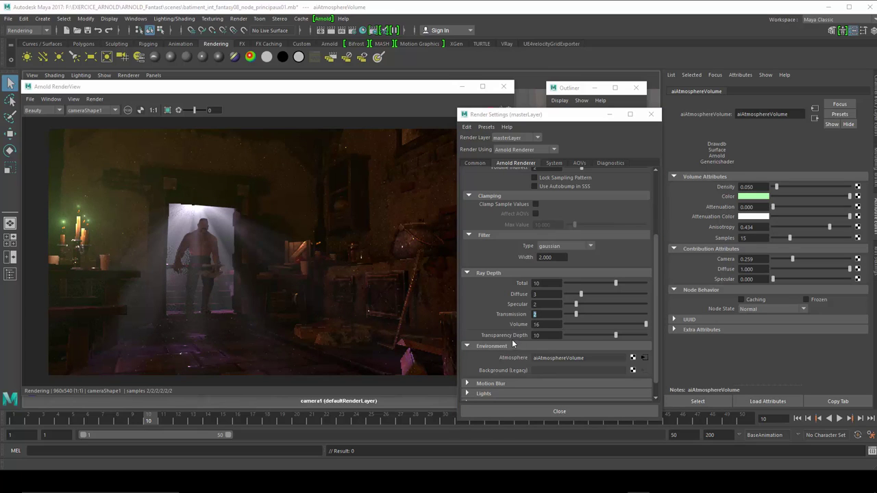
click(536, 325)
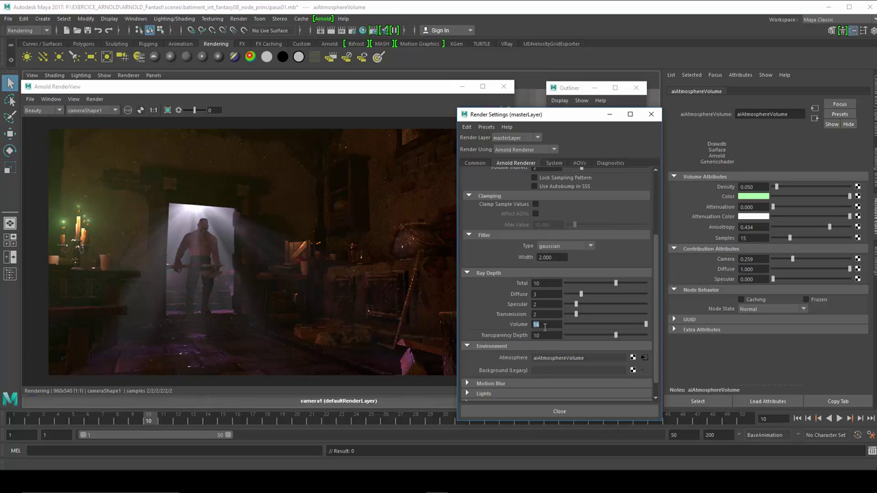
text(3)
key(Return)
drag(657, 295, 652, 220)
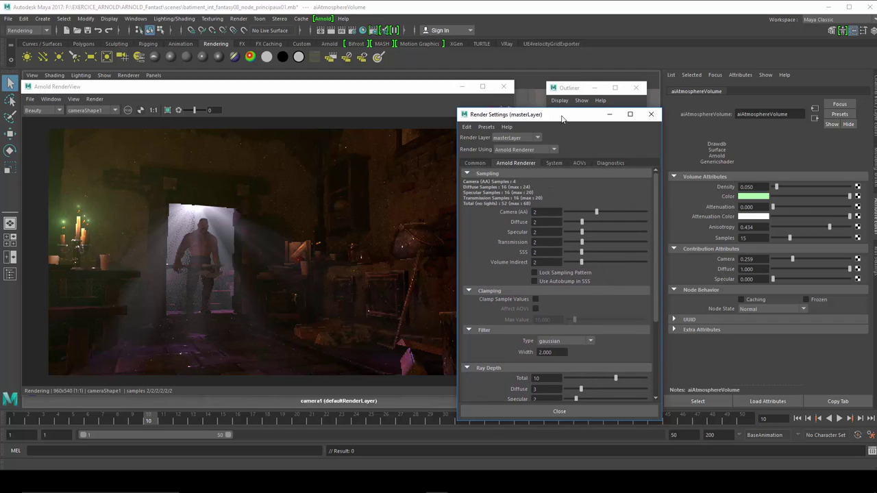
Step: Move the render preview and settings windows aside and look through the persp camera
drag(562, 114, 641, 114)
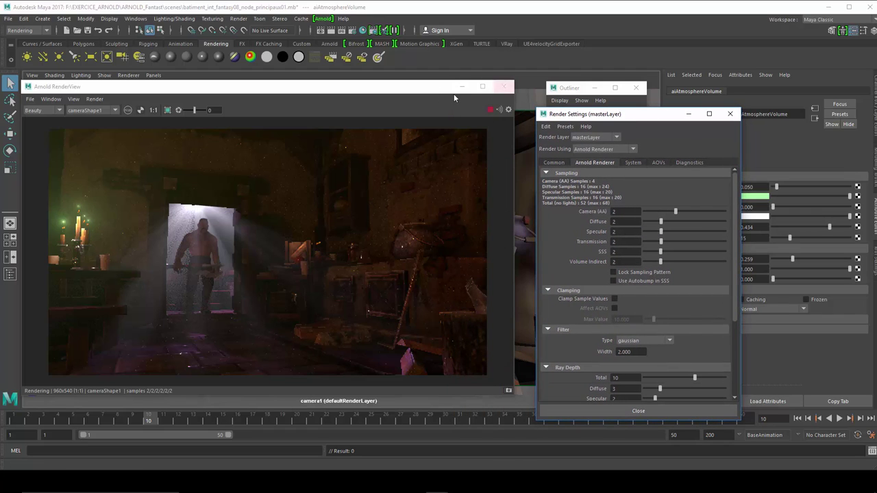
mouse_move(417, 89)
mouse_down()
mouse_move(627, 144)
mouse_move(618, 112)
mouse_up()
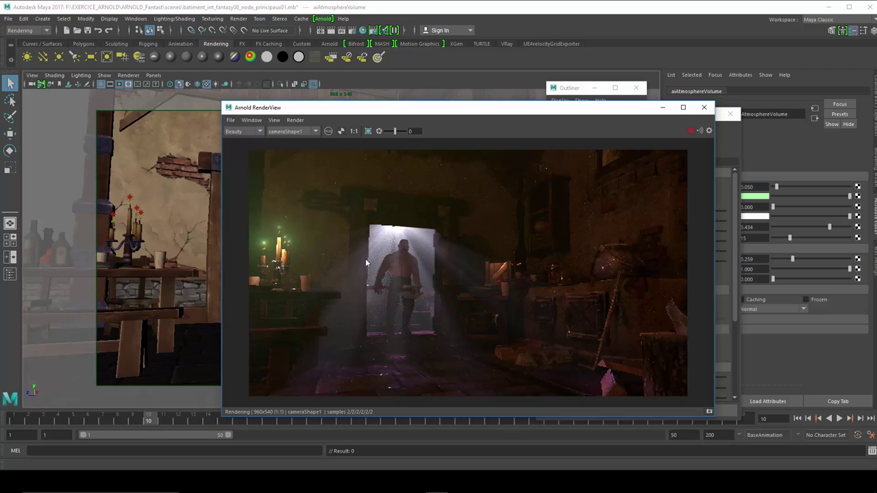
mouse_move(340, 108)
mouse_down()
mouse_move(413, 136)
mouse_move(405, 243)
mouse_up()
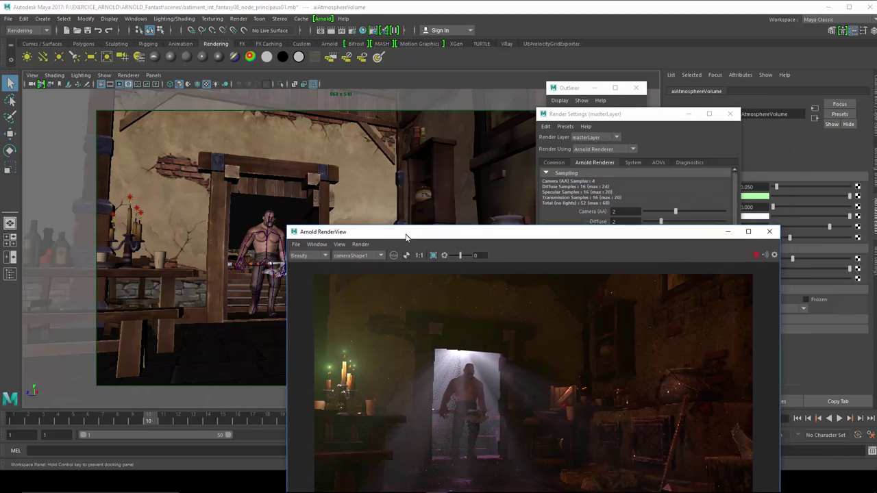
click(159, 79)
mouse_move(169, 84)
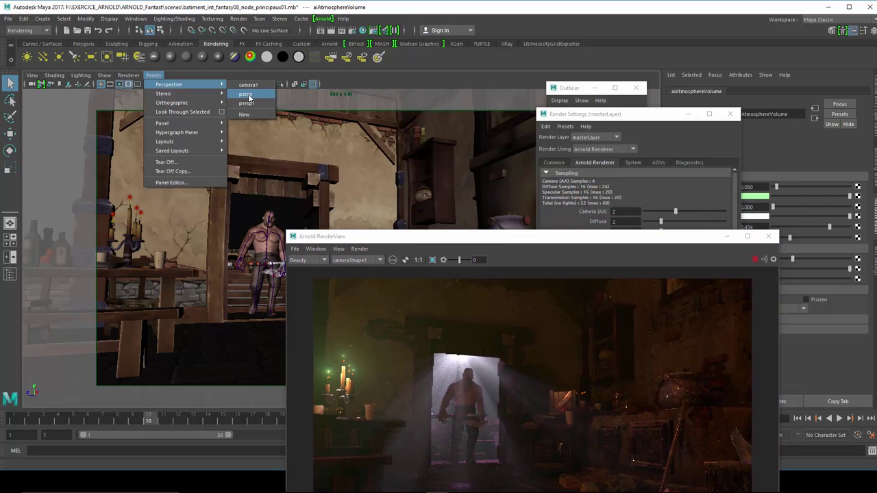
click(246, 95)
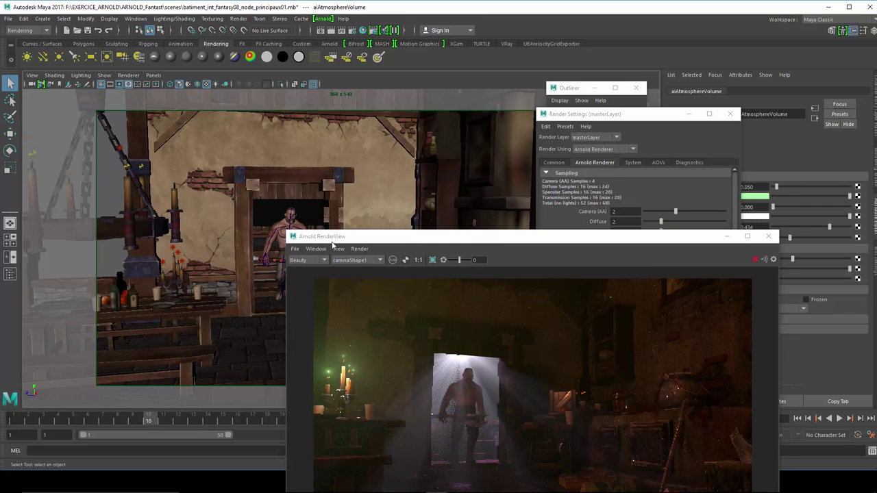
mouse_move(341, 241)
mouse_down()
mouse_move(355, 239)
mouse_move(444, 301)
mouse_up()
alt+drag(329, 253, 343, 251)
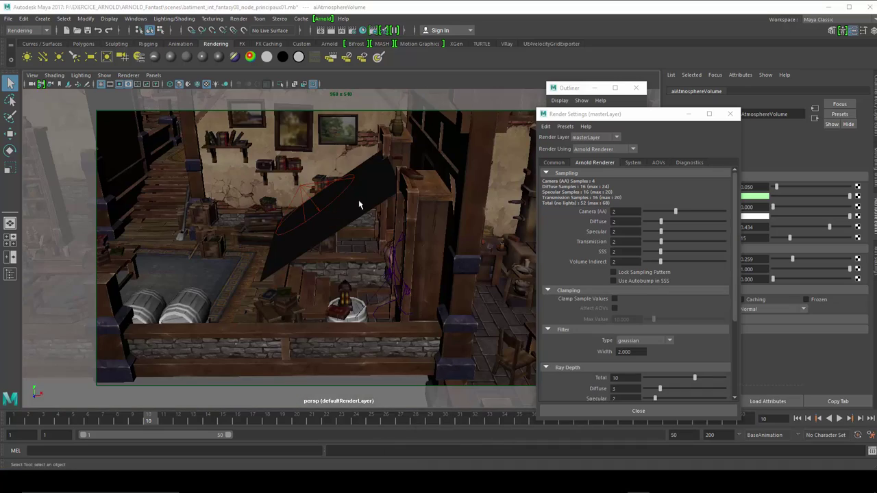
Step: Select the gobo plane and reach the noise4 texture on its lambert4 transparency
click(358, 205)
mouse_move(355, 218)
alt+mouse_down()
mouse_move(363, 247)
mouse_move(345, 239)
alt+mouse_up()
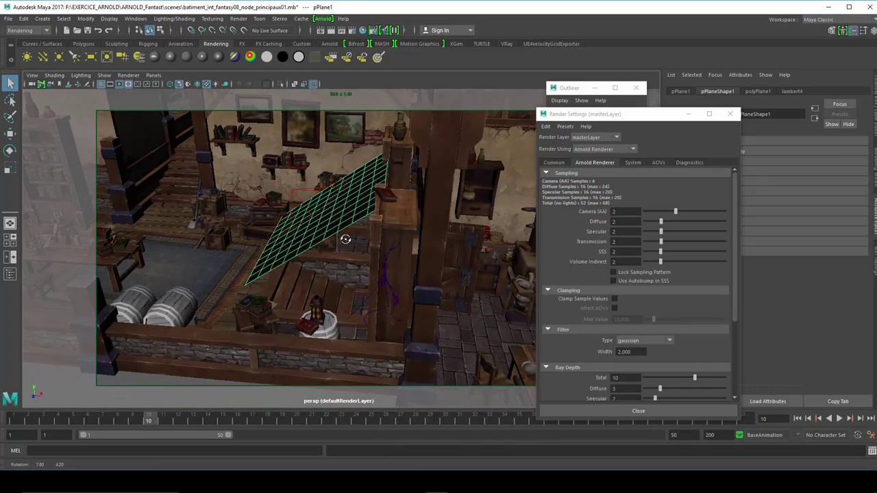
drag(600, 115, 556, 117)
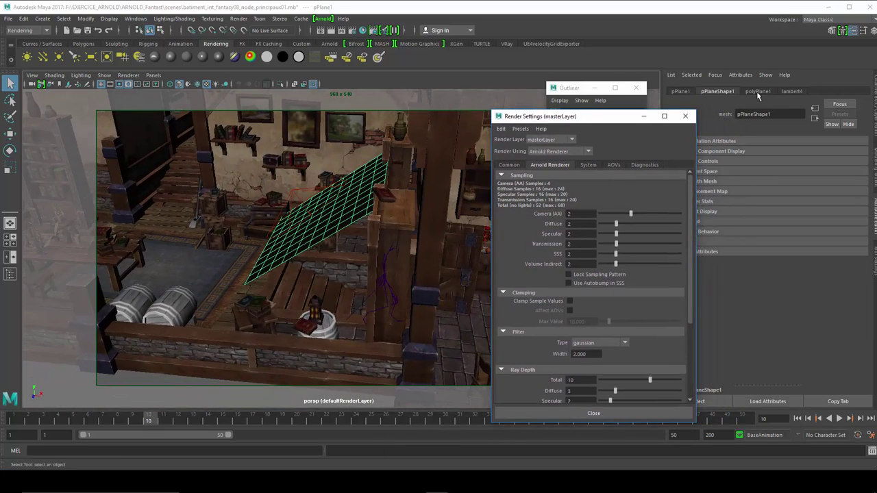
click(789, 91)
drag(635, 119, 598, 106)
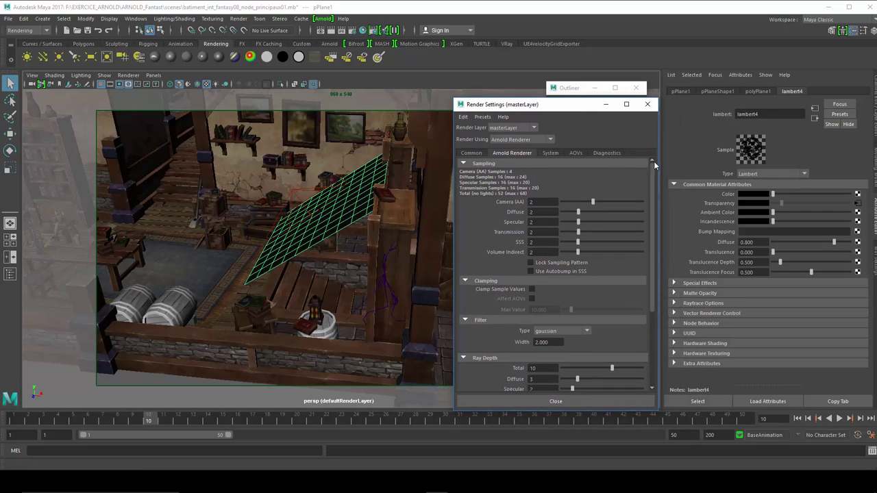
click(857, 204)
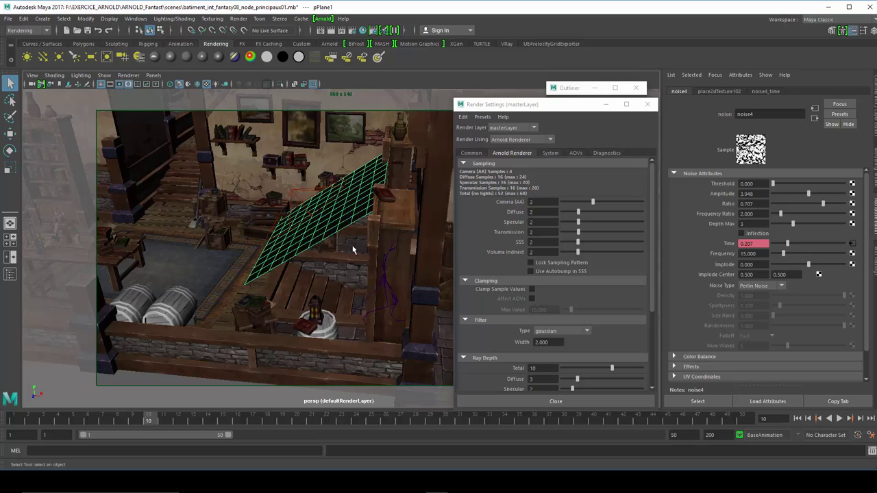
Step: Orbit around the gobo plane and display its pPlaneShape1 mesh attributes
mouse_move(341, 241)
alt+mouse_down()
mouse_move(283, 229)
mouse_move(394, 247)
alt+mouse_up()
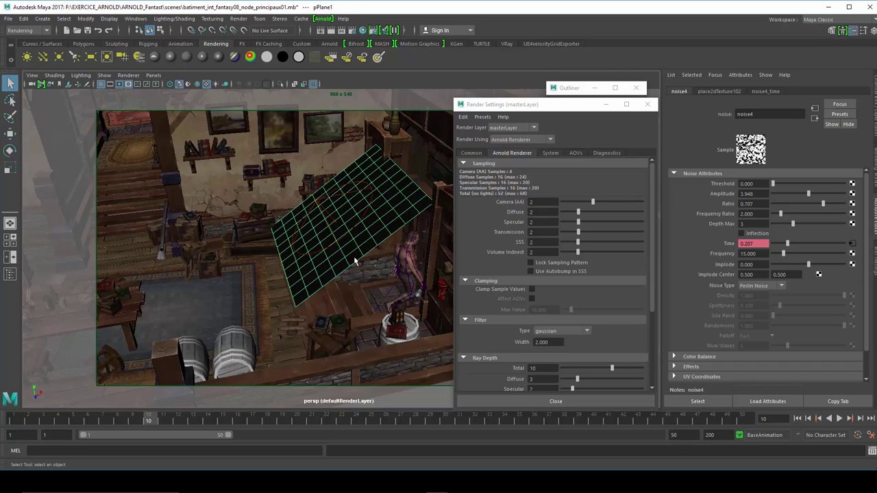
mouse_move(355, 261)
alt+mouse_down()
mouse_move(253, 241)
mouse_move(306, 253)
alt+mouse_up()
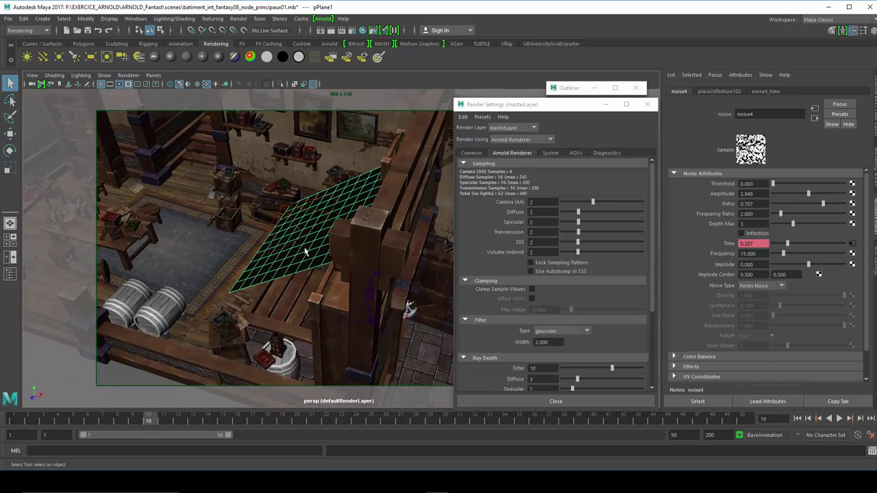
click(373, 180)
click(717, 93)
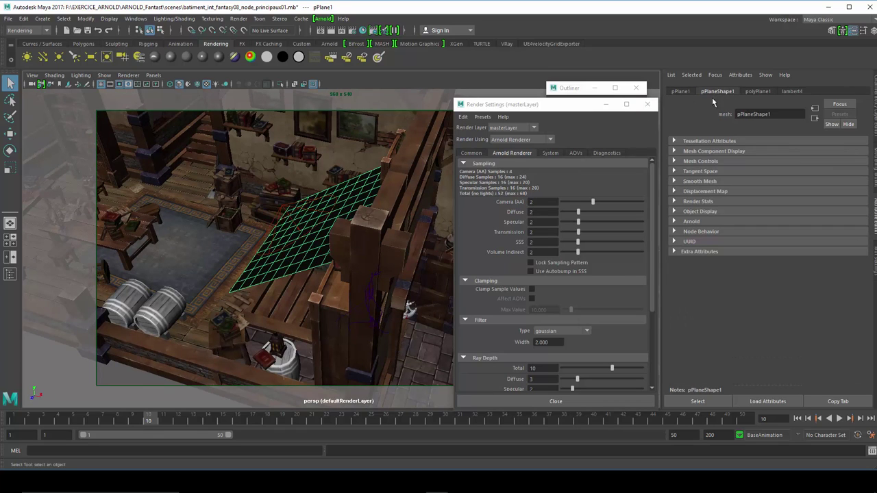
Step: Expand pPlaneShape1 Render Stats to confirm Primary Visibility is off, orbiting toward the doorway
click(689, 202)
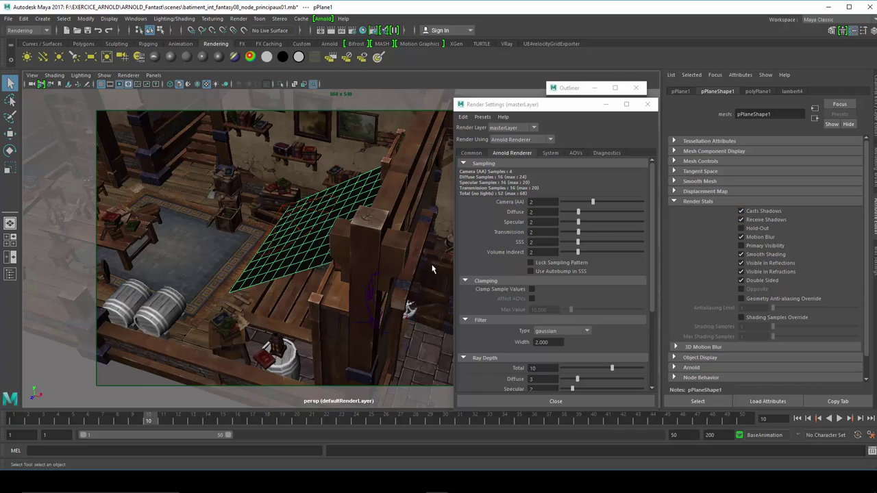
mouse_move(432, 269)
alt+mouse_down()
mouse_move(395, 236)
mouse_move(436, 253)
alt+mouse_up()
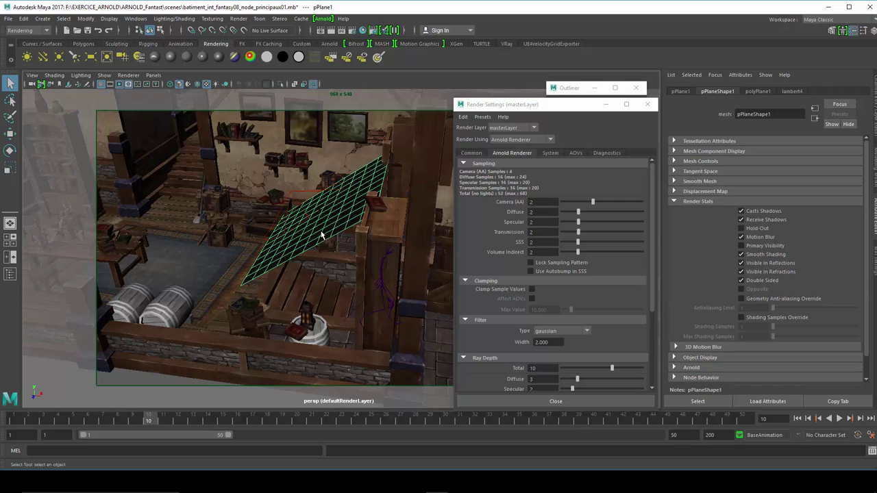
alt+drag(350, 240, 275, 221)
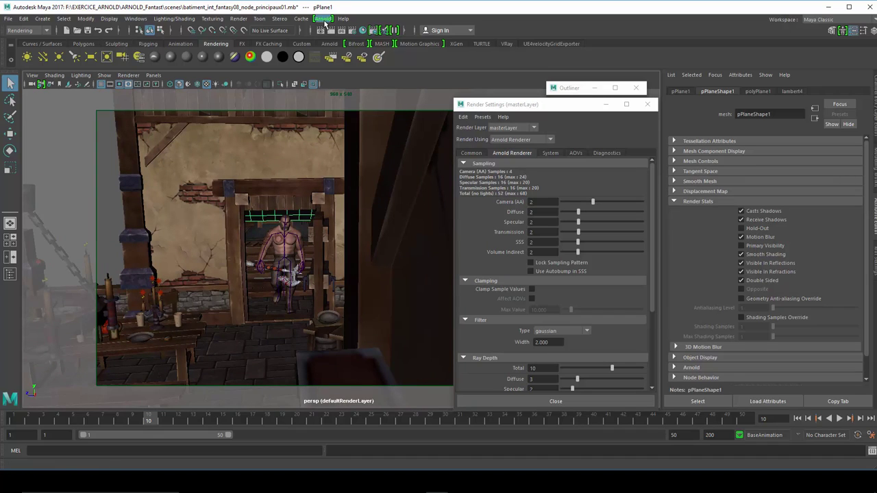
Step: Switch the viewport to look through camera1
click(323, 19)
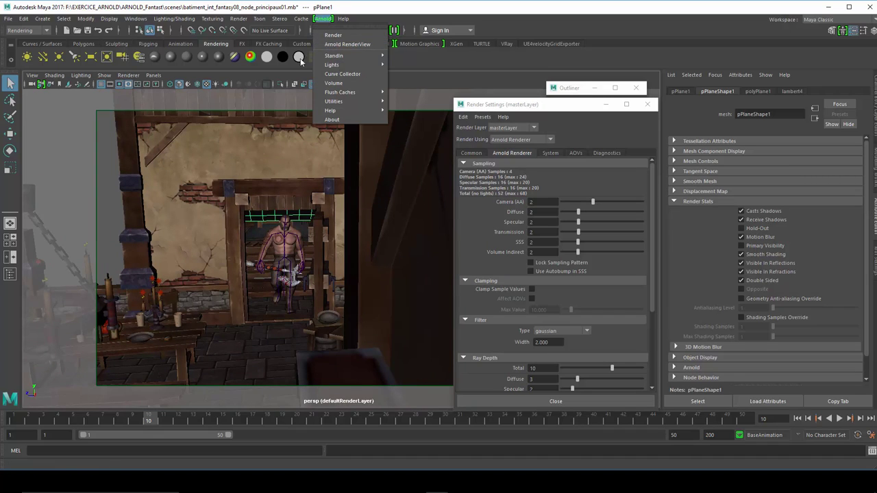
click(153, 75)
mouse_move(169, 84)
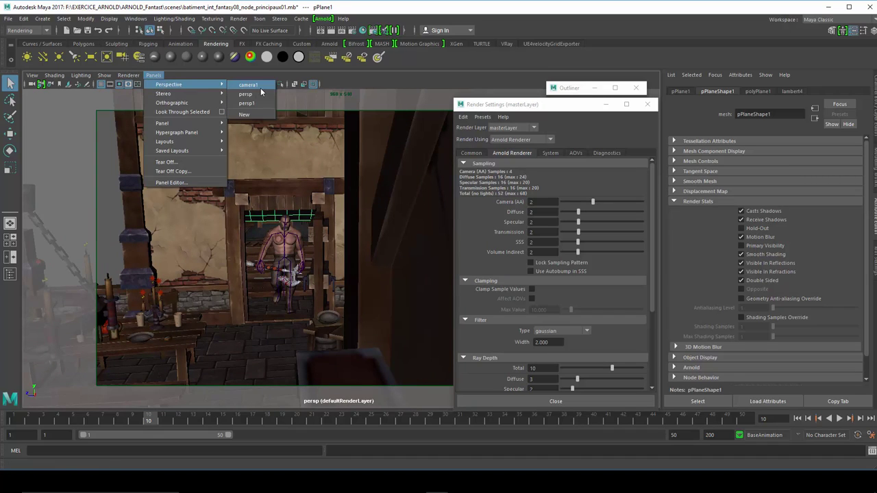
click(259, 90)
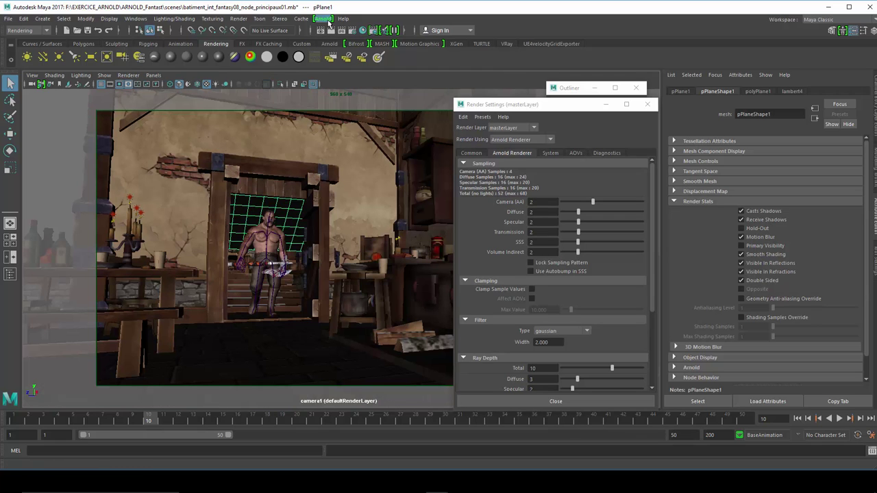
Step: Re-render the full scene from camera1 in the Arnold RenderView, showing fog and door light rays
click(323, 18)
click(335, 44)
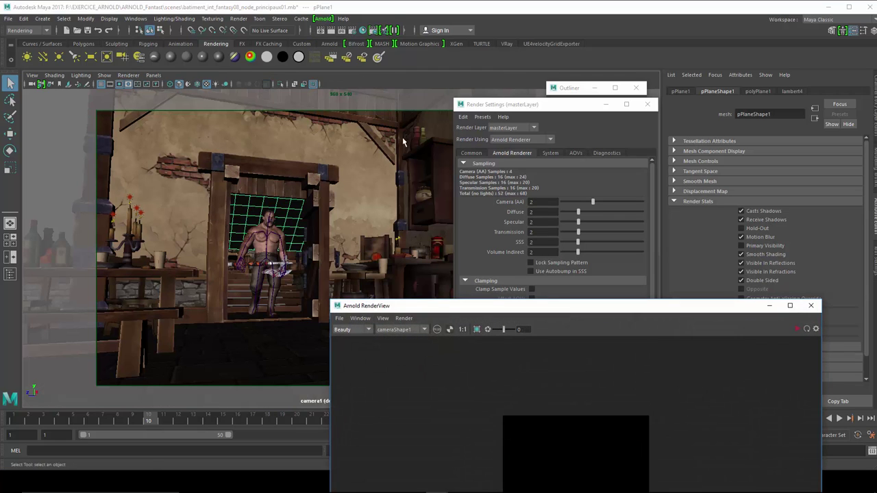
mouse_move(435, 302)
mouse_down()
mouse_move(358, 253)
mouse_move(212, 68)
mouse_up()
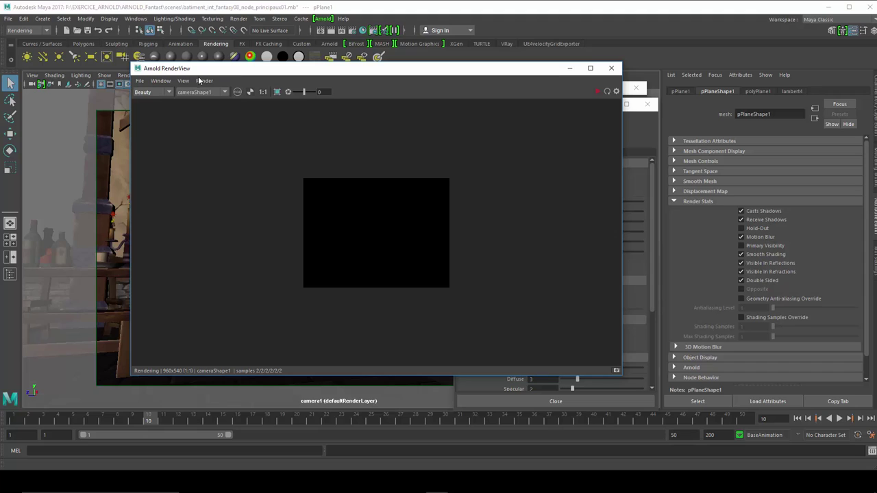
click(205, 80)
mouse_move(222, 163)
click(221, 148)
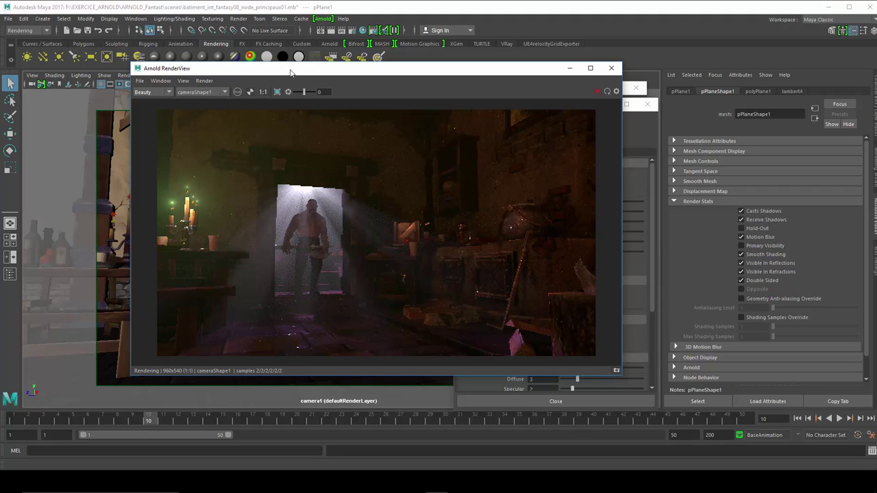
mouse_move(294, 71)
mouse_down()
mouse_move(329, 109)
mouse_move(436, 73)
mouse_up()
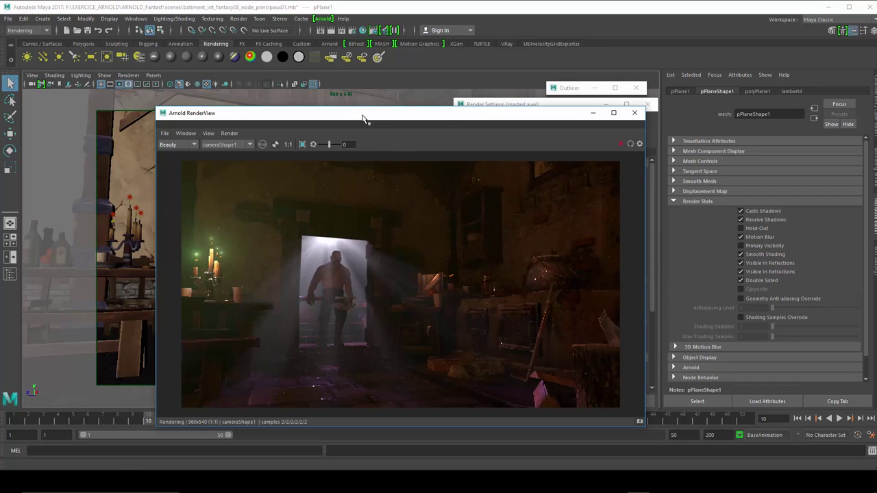
drag(362, 119, 358, 117)
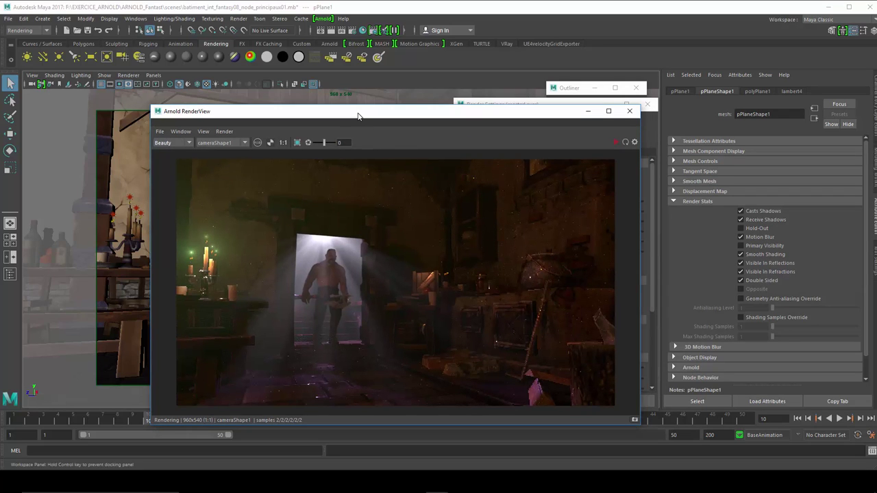